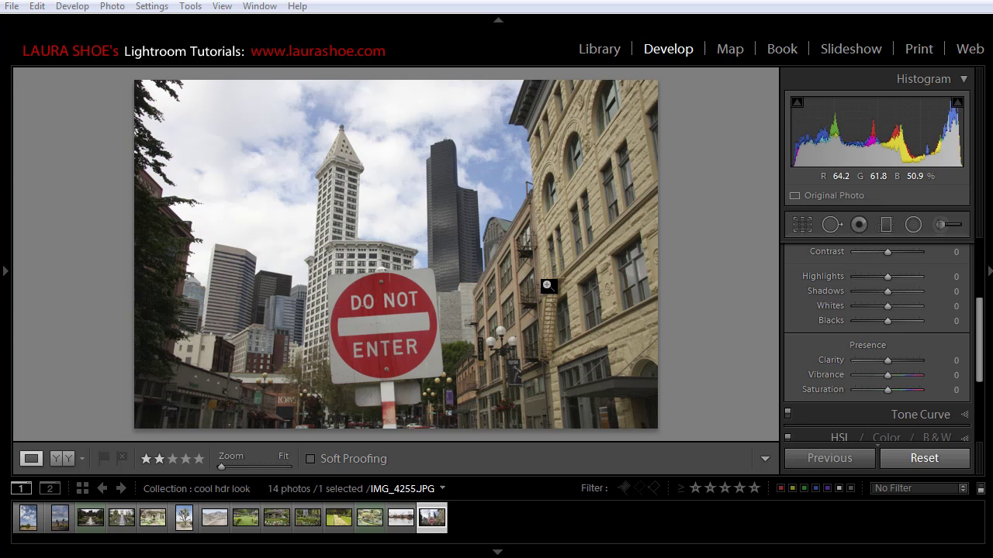
In the Basic panel, set Highlights to -100, Shadows to +100 and Blacks to +100.
mouse_move(979, 343)
mouse_down()
mouse_move(979, 287)
mouse_move(984, 334)
mouse_up()
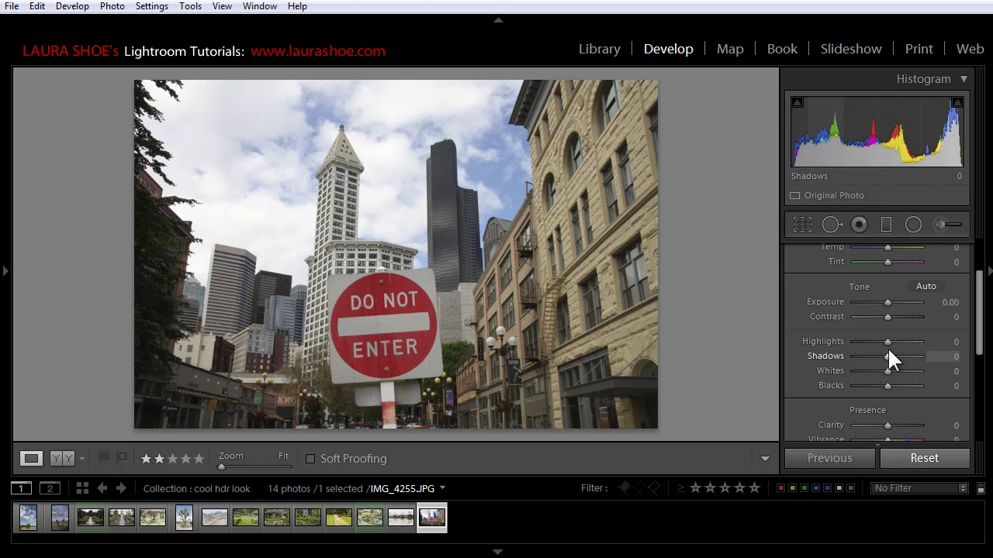
drag(887, 342, 845, 339)
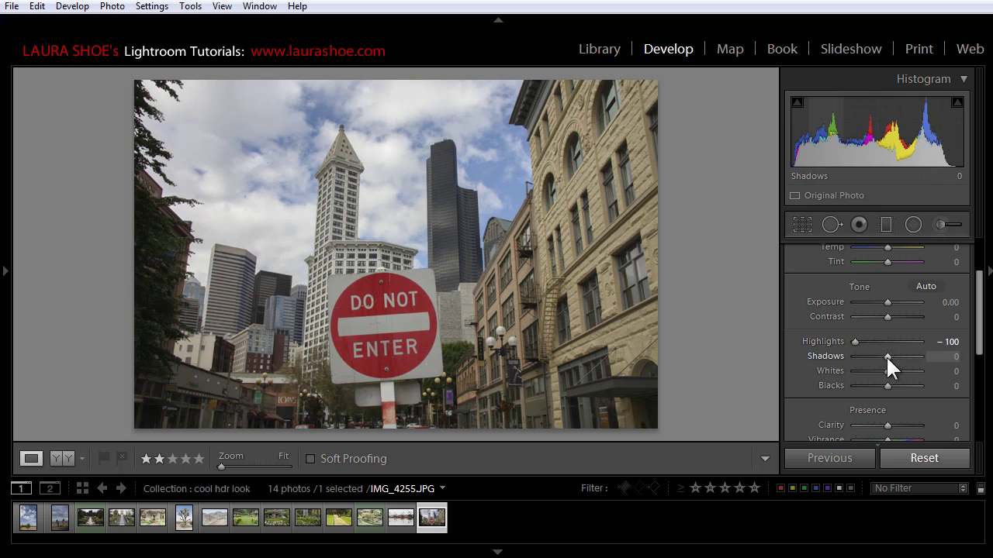
drag(888, 356, 976, 368)
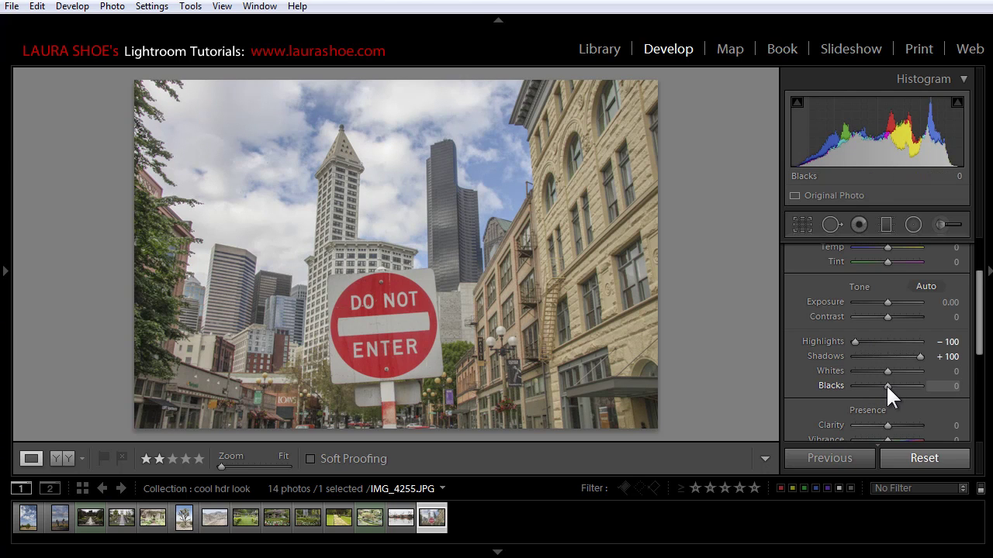
drag(885, 384, 923, 387)
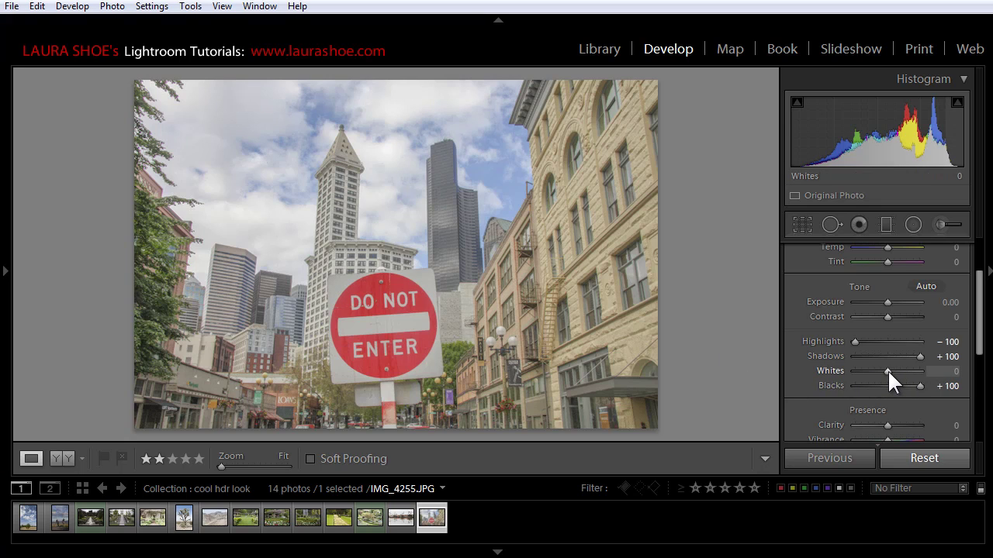
Set Clarity to +100, briefly resetting it to 0 to compare before restoring +100.
scroll(907, 392, up, 1)
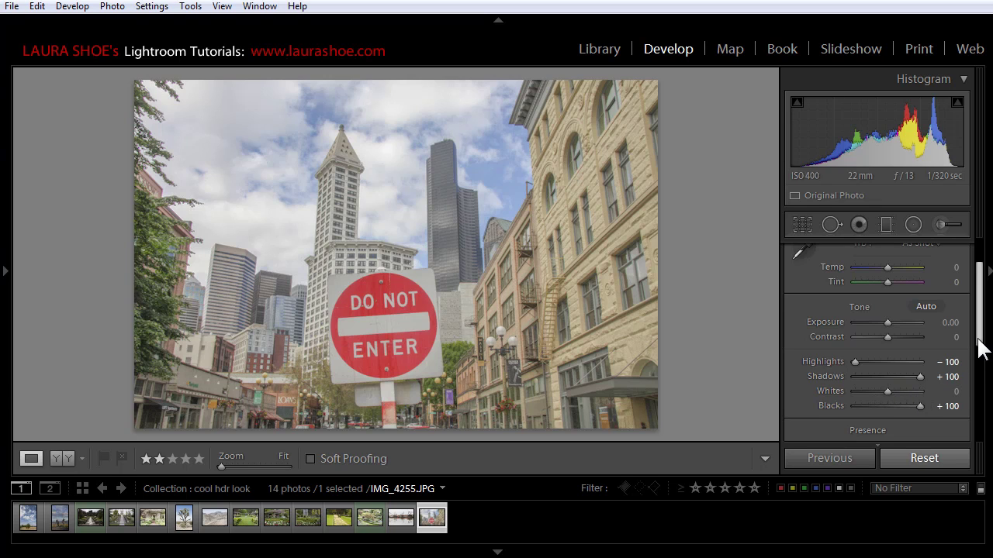
scroll(978, 349, down, 5)
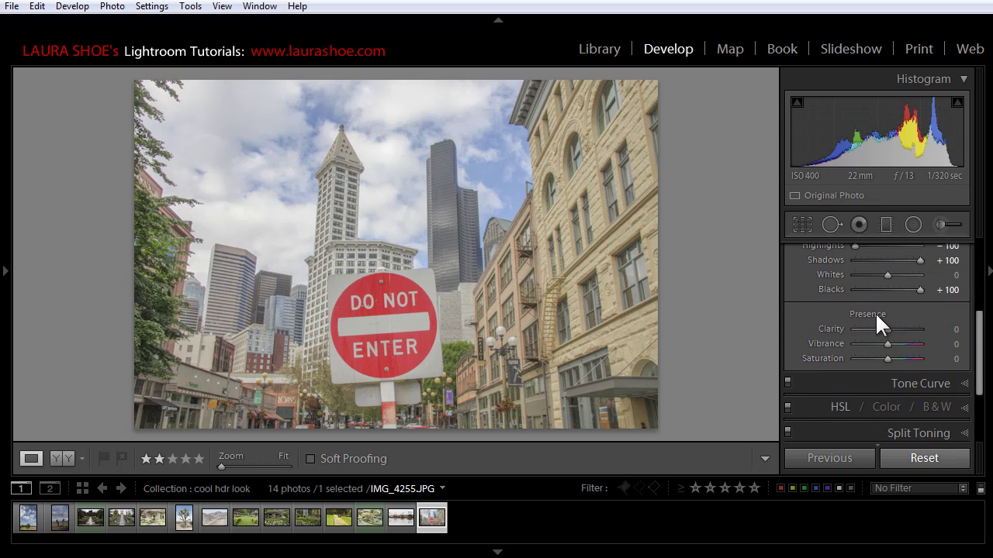
drag(887, 328, 948, 336)
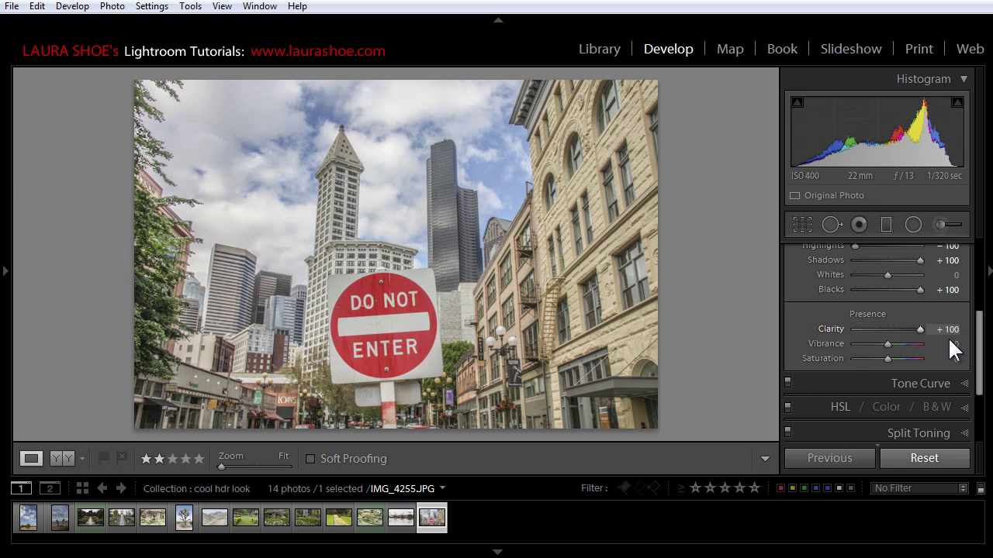
double_click(830, 328)
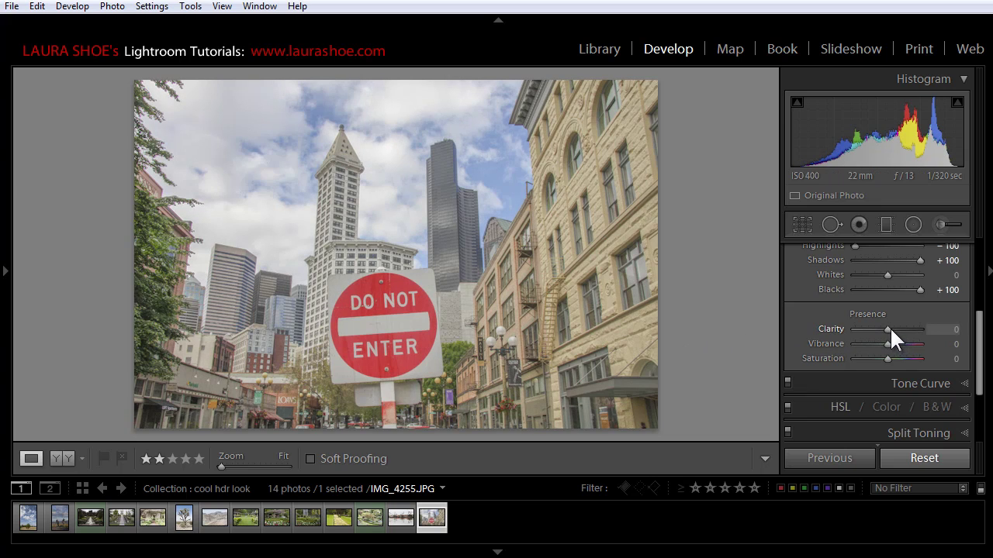
drag(887, 329, 946, 329)
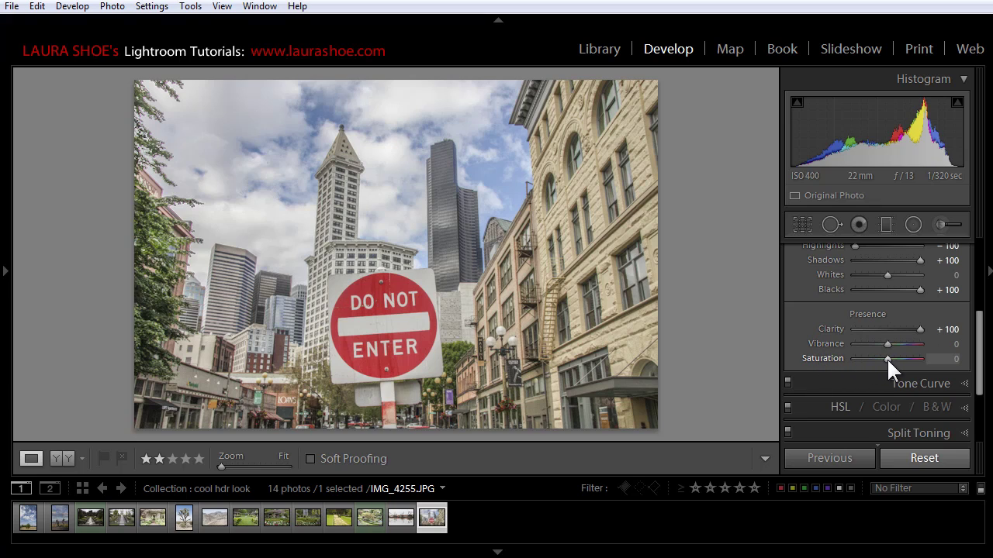
Raise Saturation and Vibrance to +55 each in the Presence section.
drag(887, 358, 904, 362)
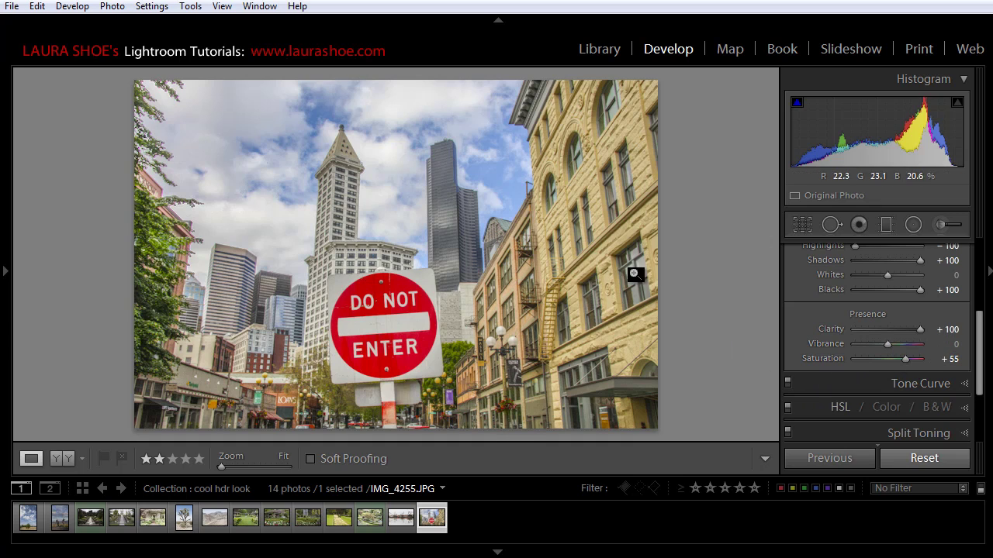
drag(891, 343, 908, 342)
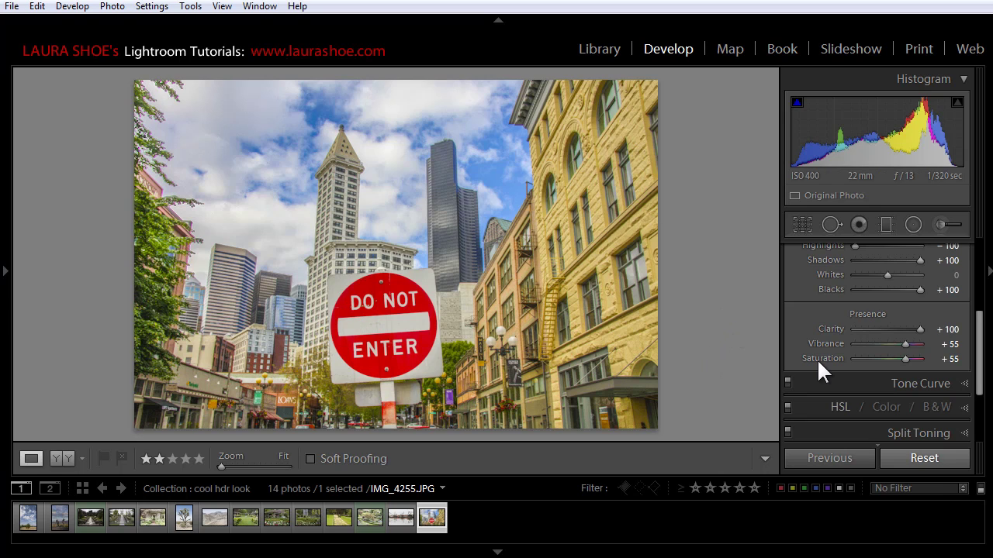
drag(979, 364, 988, 335)
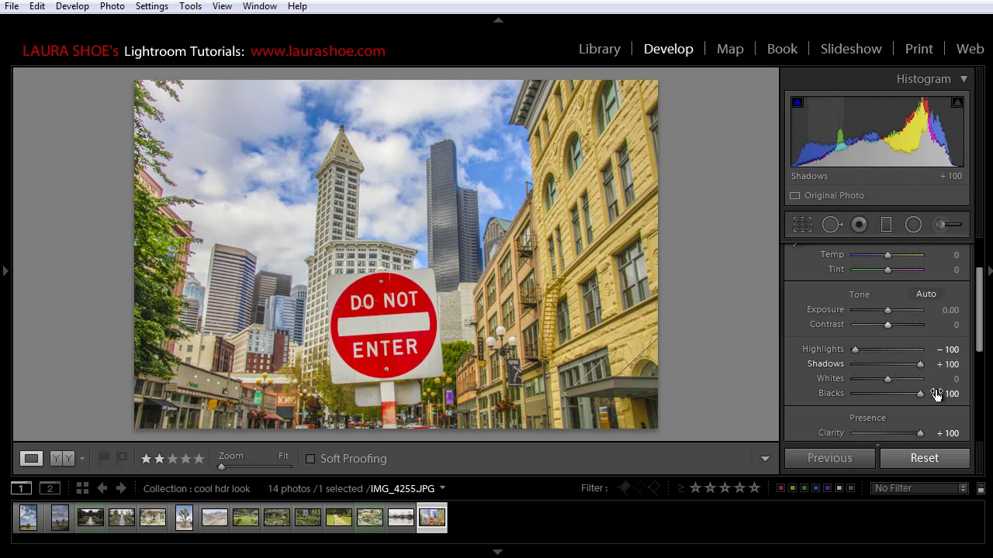
Reset the Graduated Filter effect, draw a filter beside the photo, and set Shadows and Clarity to 100.
click(887, 218)
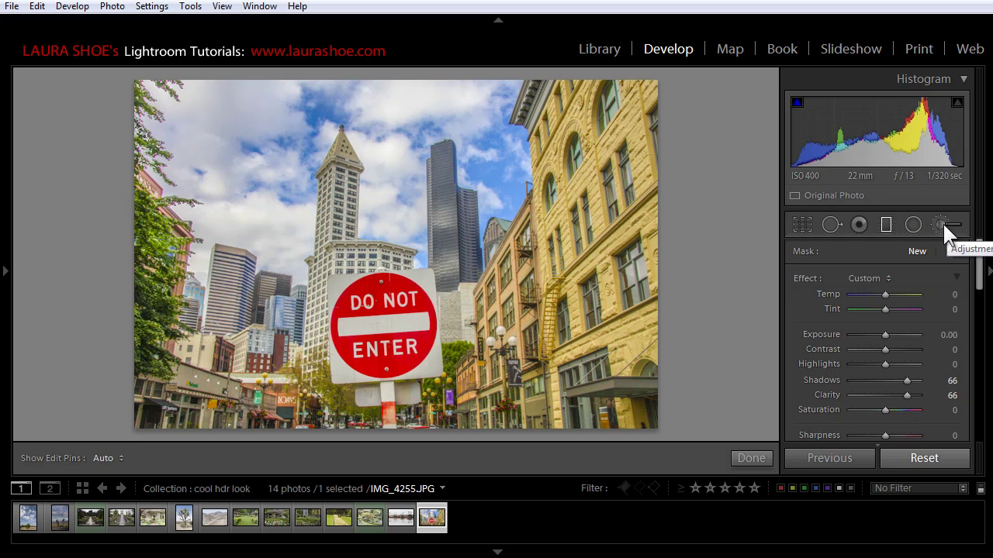
double_click(807, 278)
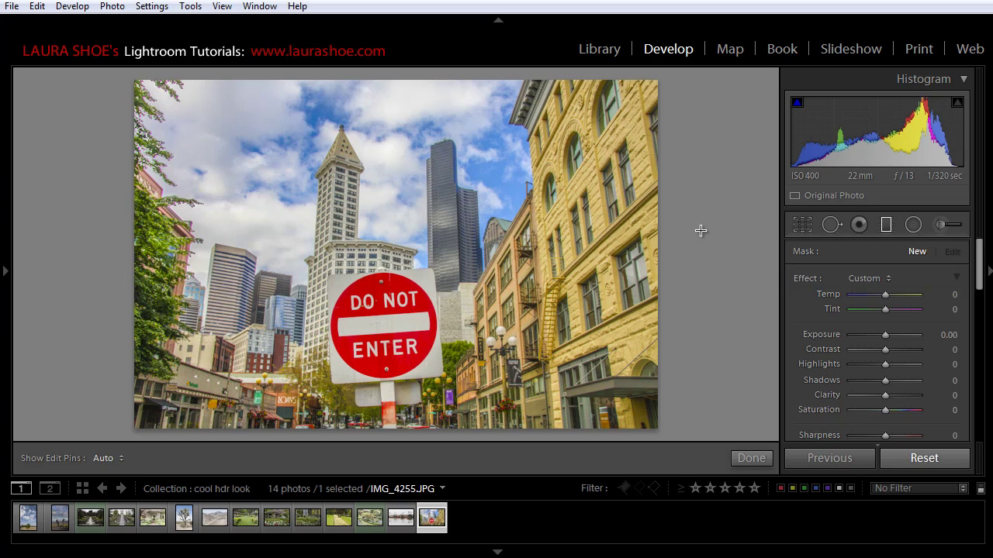
drag(693, 215, 719, 225)
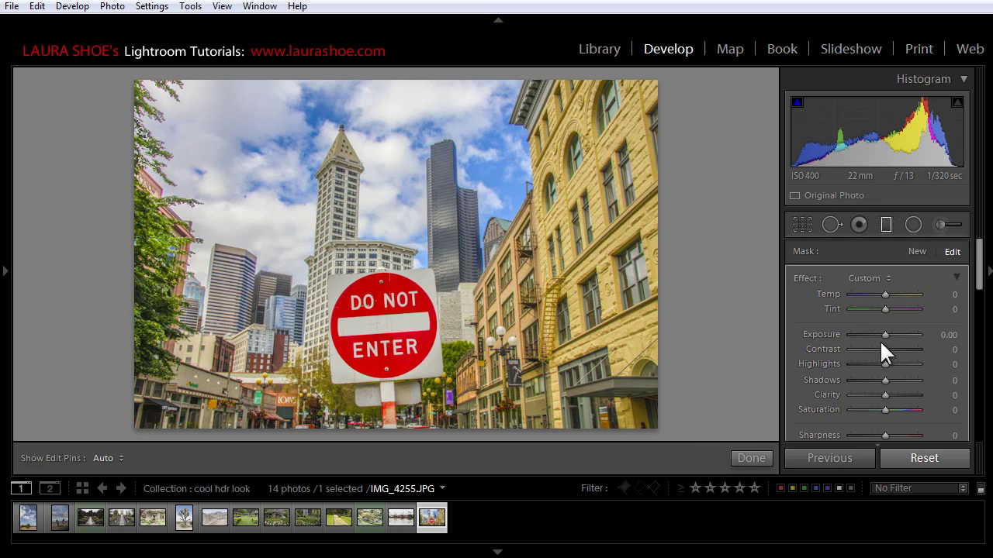
drag(897, 395, 928, 382)
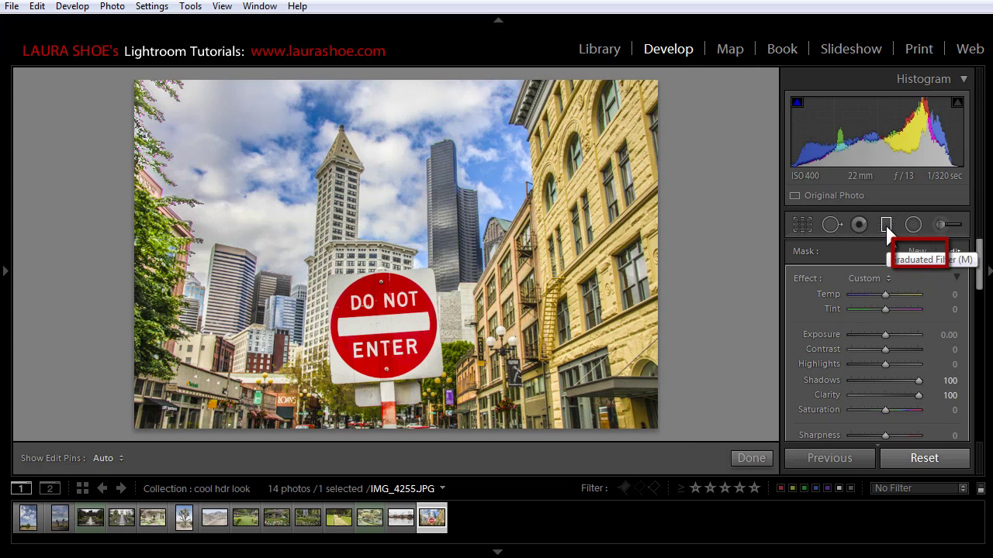
Draw a graduated filter right of the photo, duplicate it, and set the copy to Shadows 68, Clarity 38.
drag(692, 215, 747, 215)
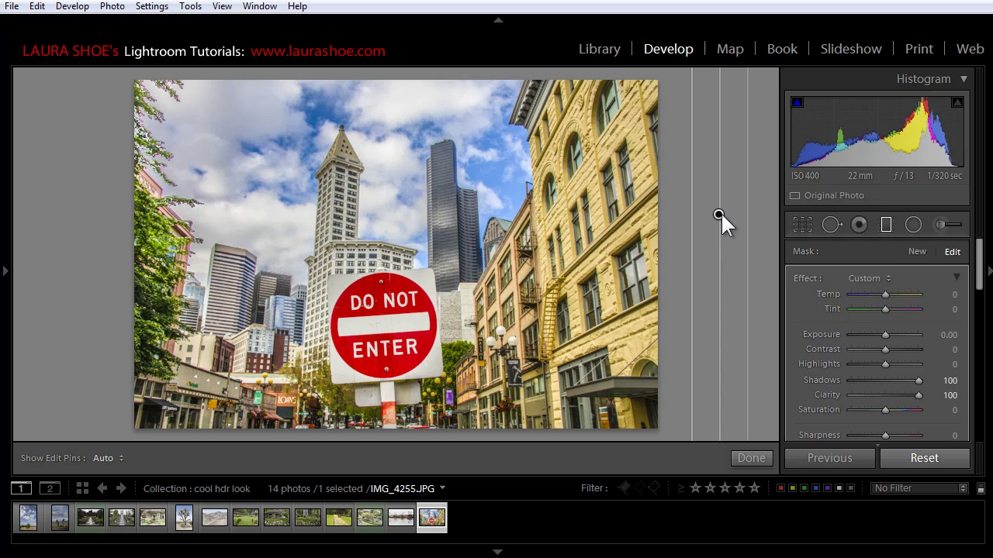
right_click(719, 214)
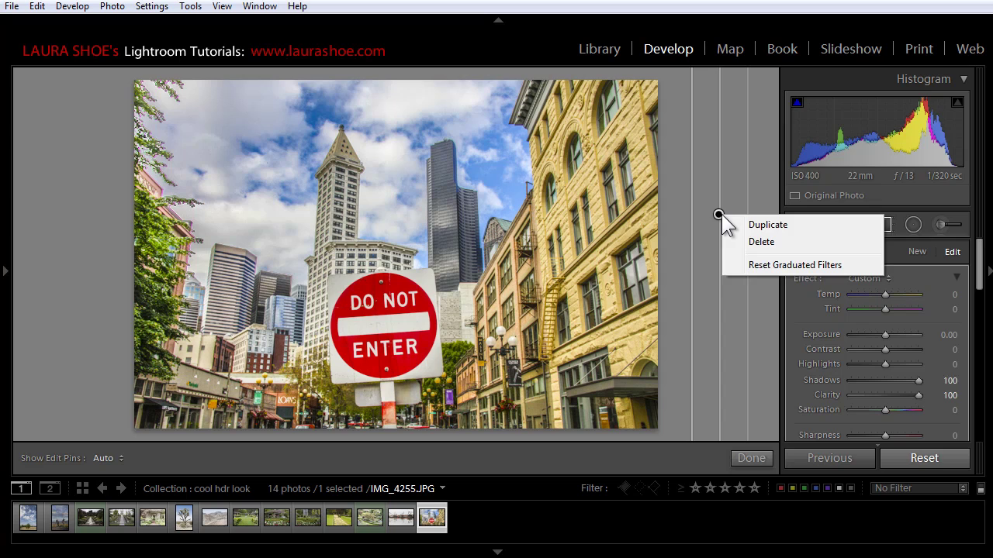
click(762, 224)
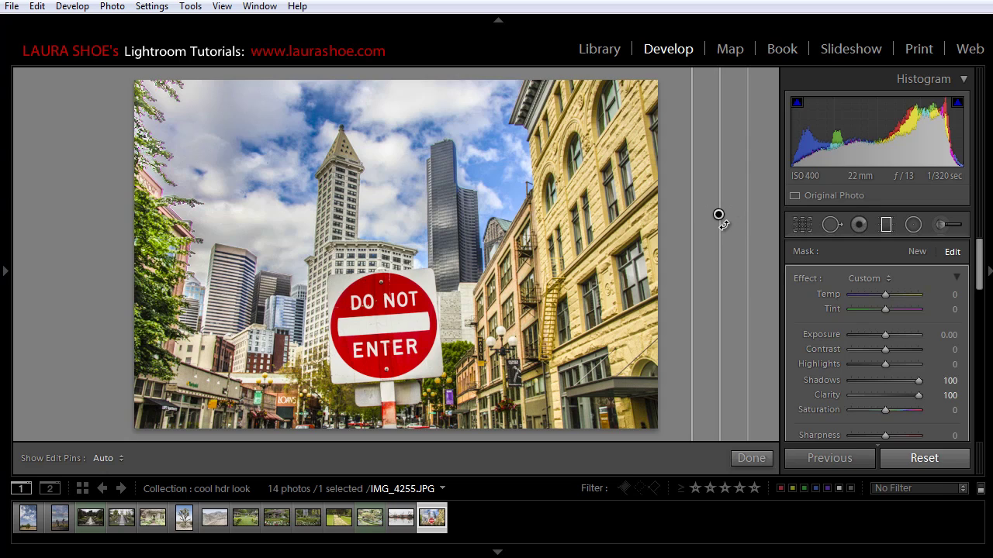
click(906, 380)
click(904, 395)
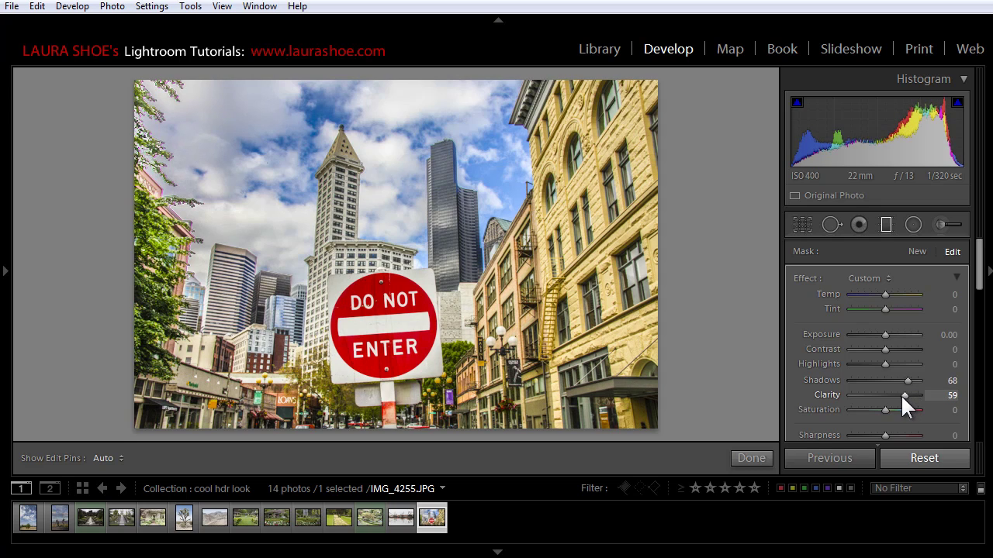
click(897, 395)
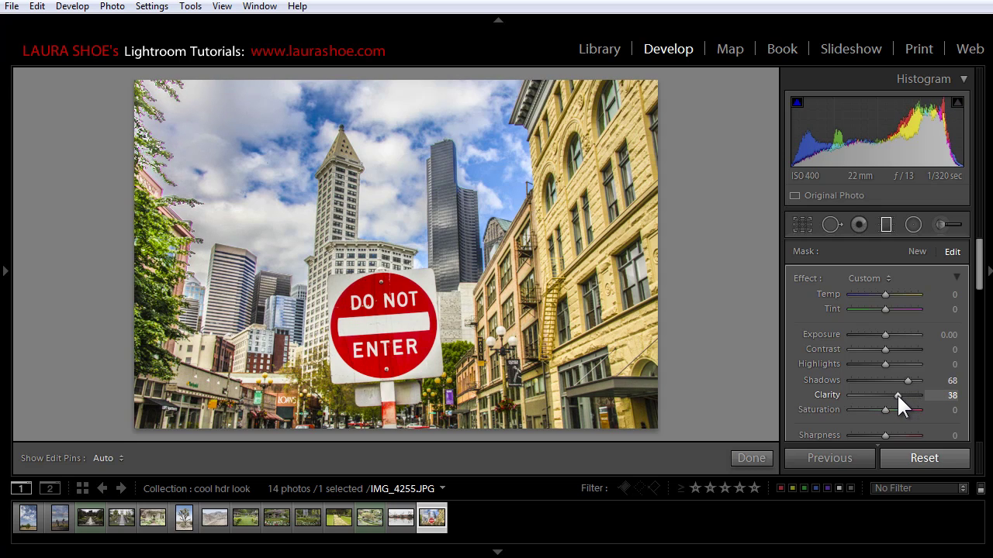
Close the graduated filter tool and compare Before against After, ending on the edited version.
click(884, 223)
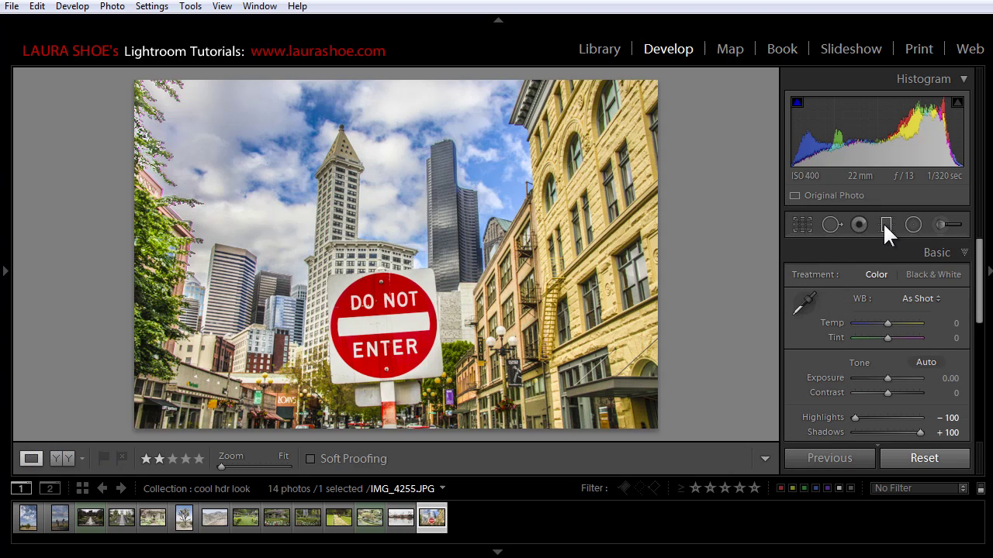
key(backslash)
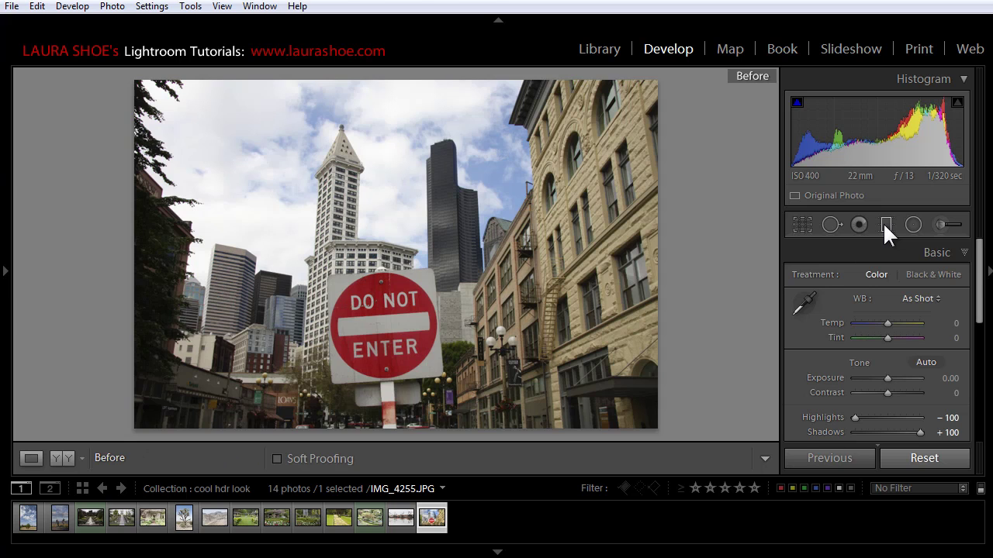
key(backslash)
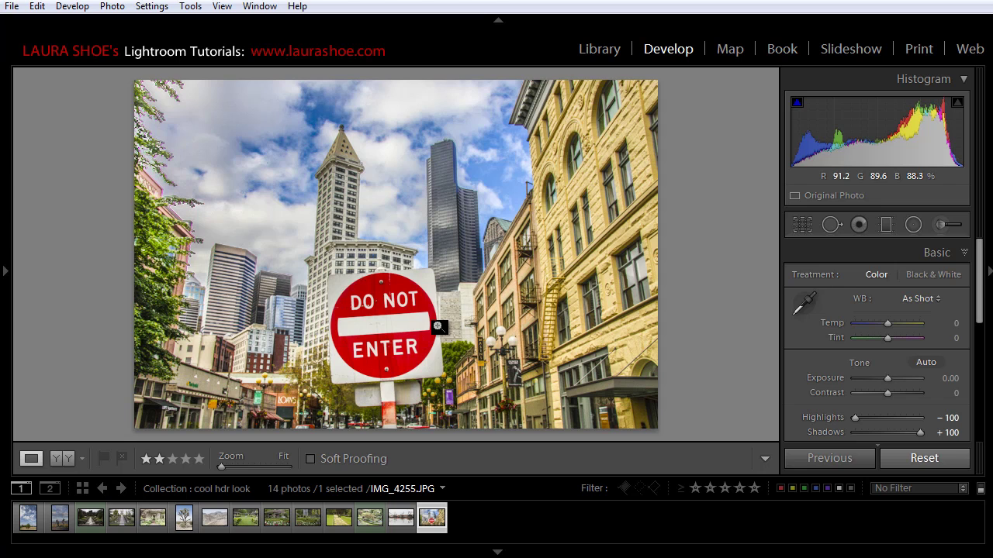
Open the Copy Settings dialog from the left panel and clear all selections.
click(7, 434)
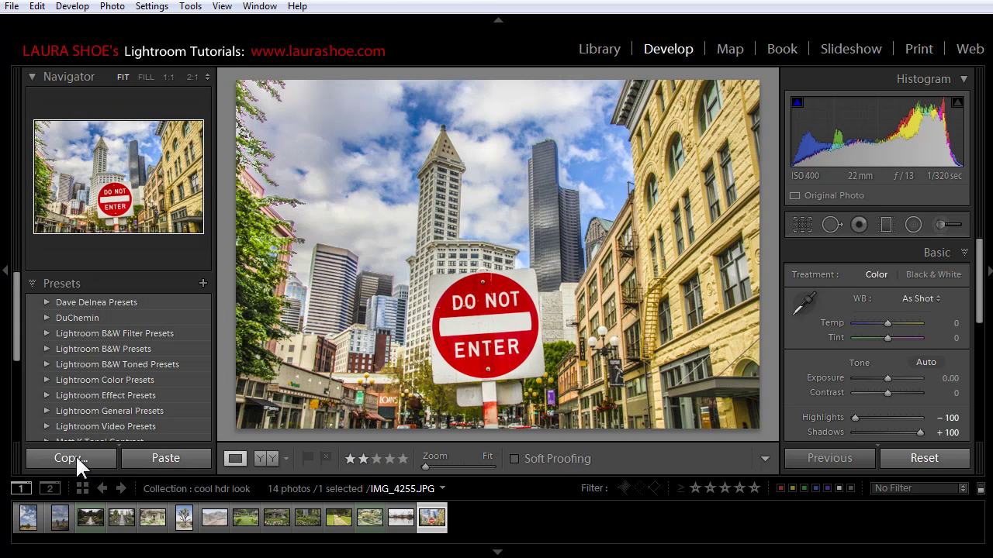
click(77, 454)
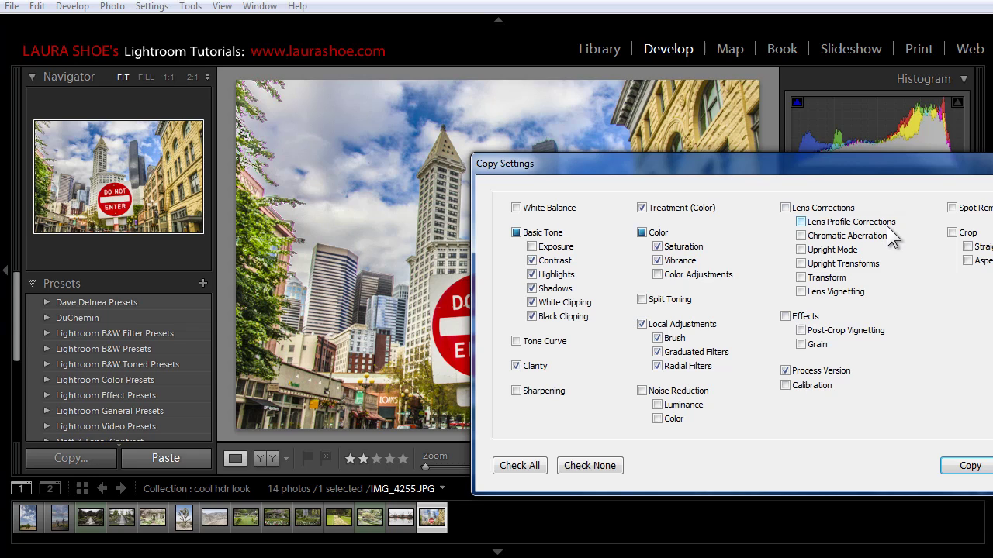
click(599, 465)
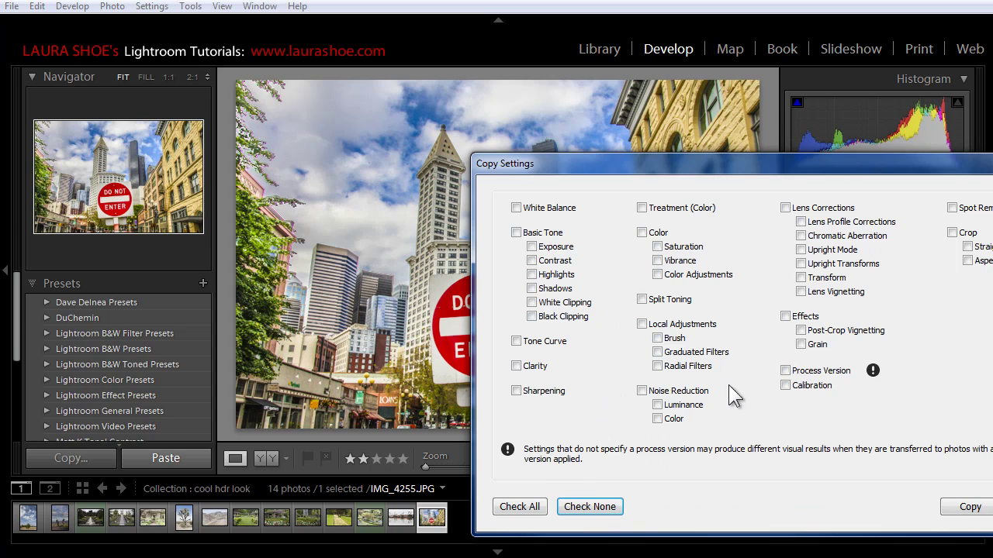
Tick Contrast, Highlights, Shadows, both Clippings, Clarity, Saturation, Vibrance and Graduated Filters.
click(532, 260)
click(531, 276)
click(532, 289)
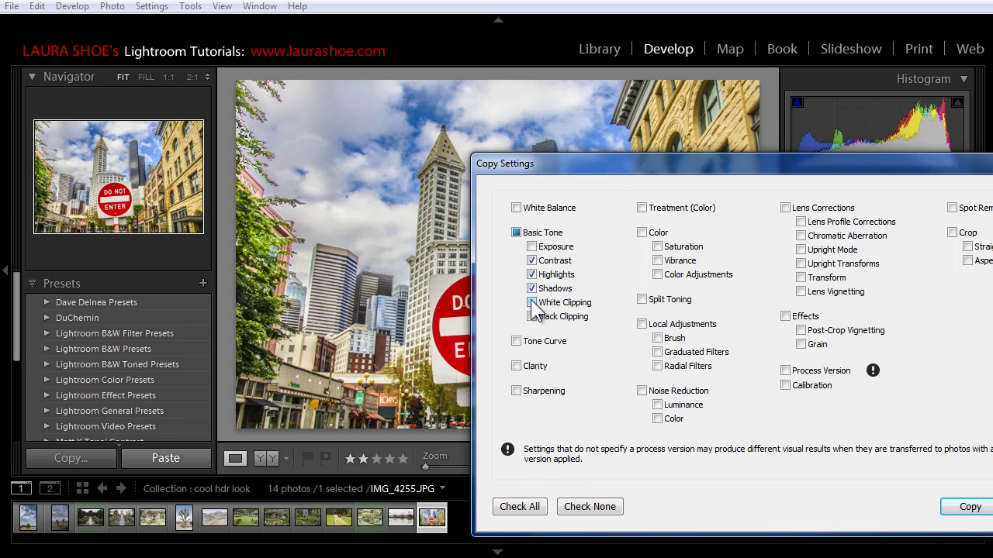
click(531, 303)
click(532, 316)
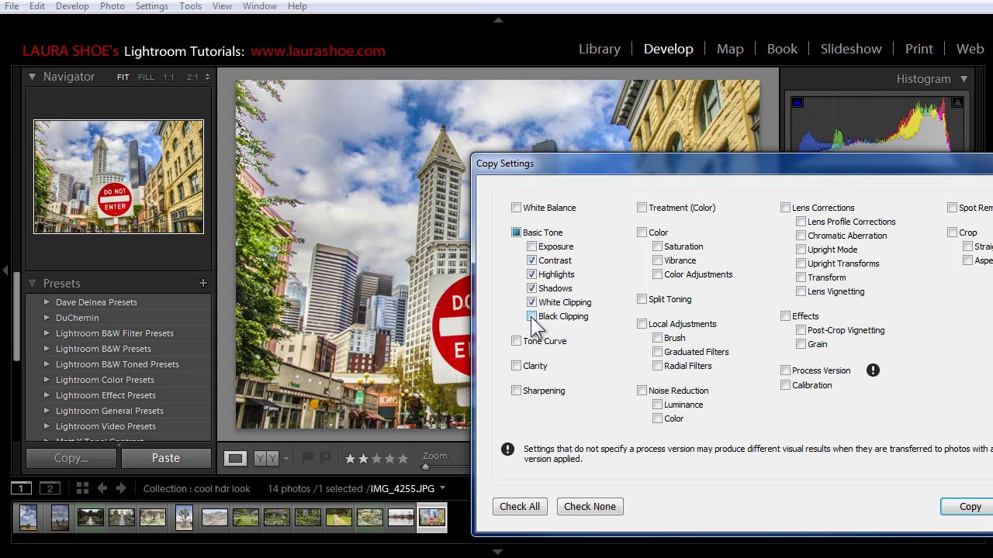
click(516, 366)
click(657, 247)
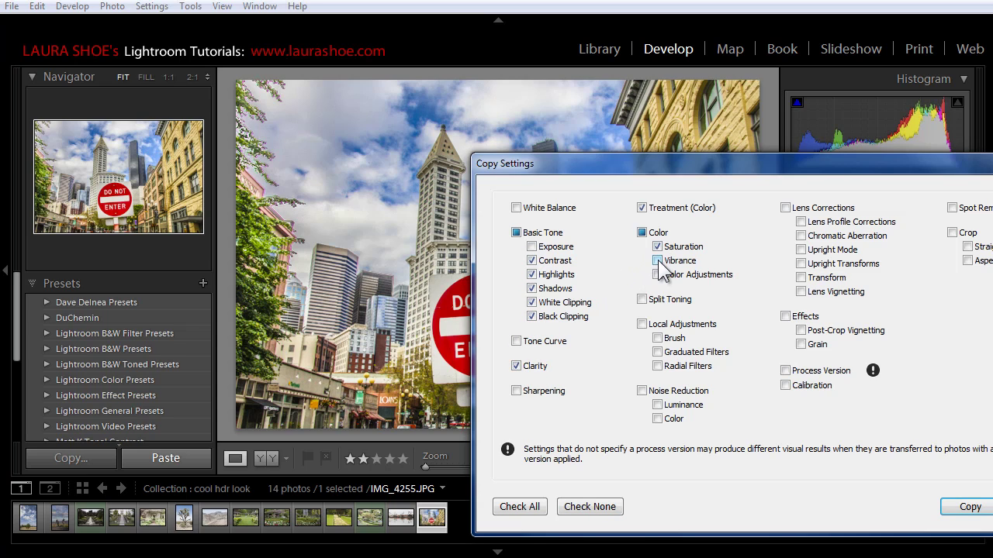
click(657, 261)
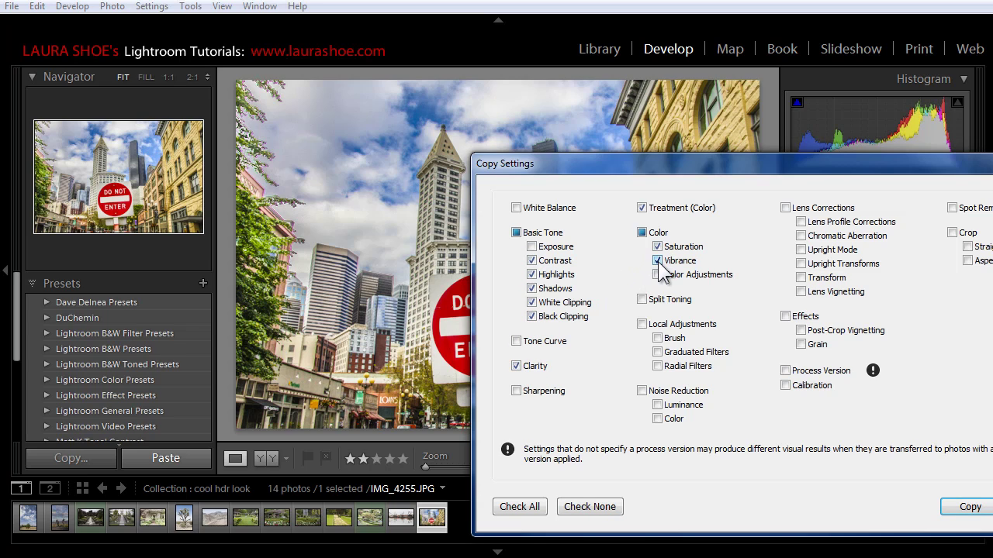
click(658, 352)
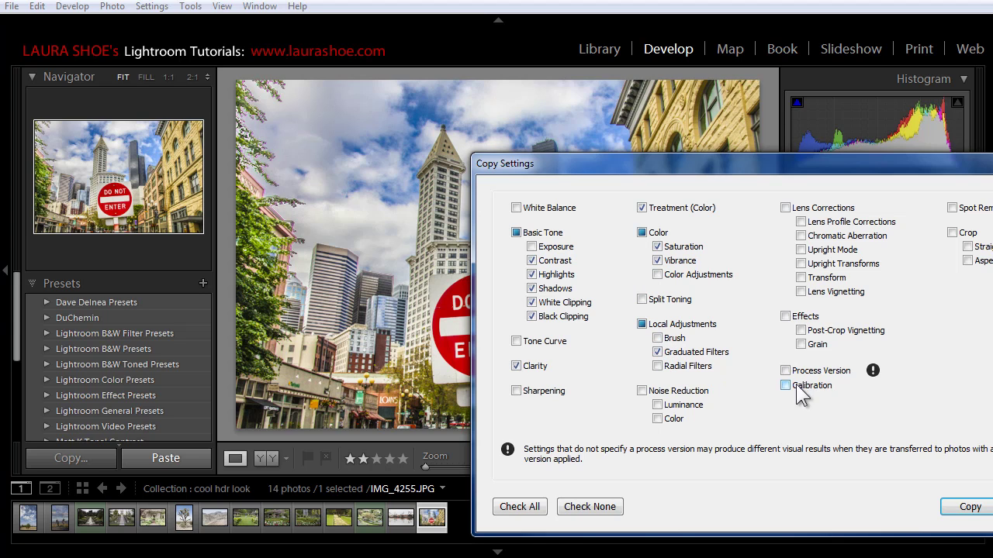
Confirm the copy and paste the settings onto the castle garden, tree-and-sky and garden path photos.
click(966, 508)
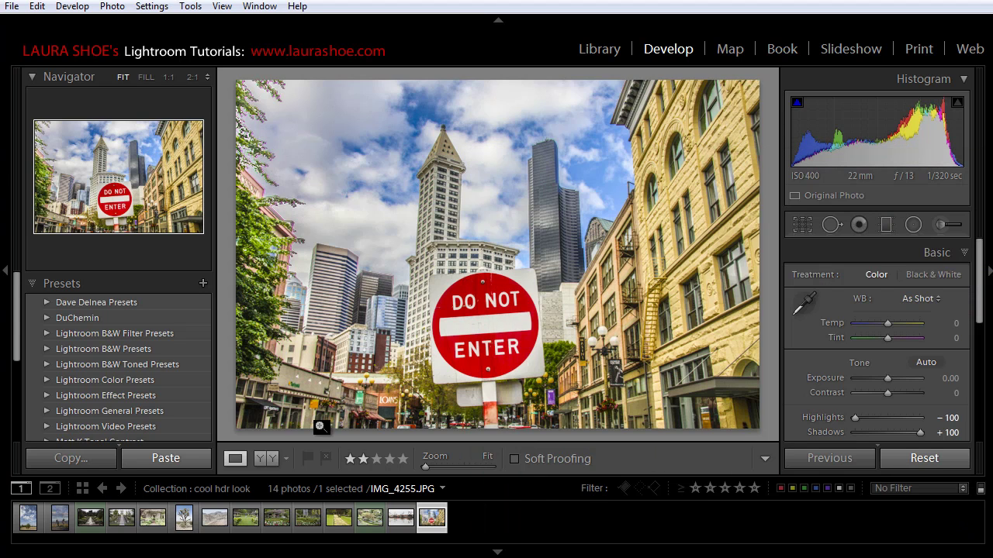
click(92, 515)
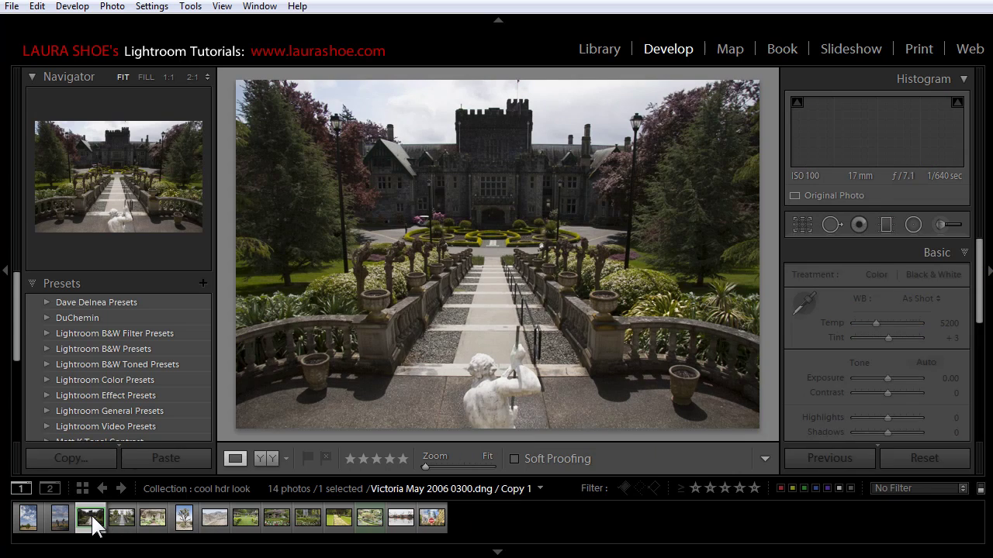
click(181, 459)
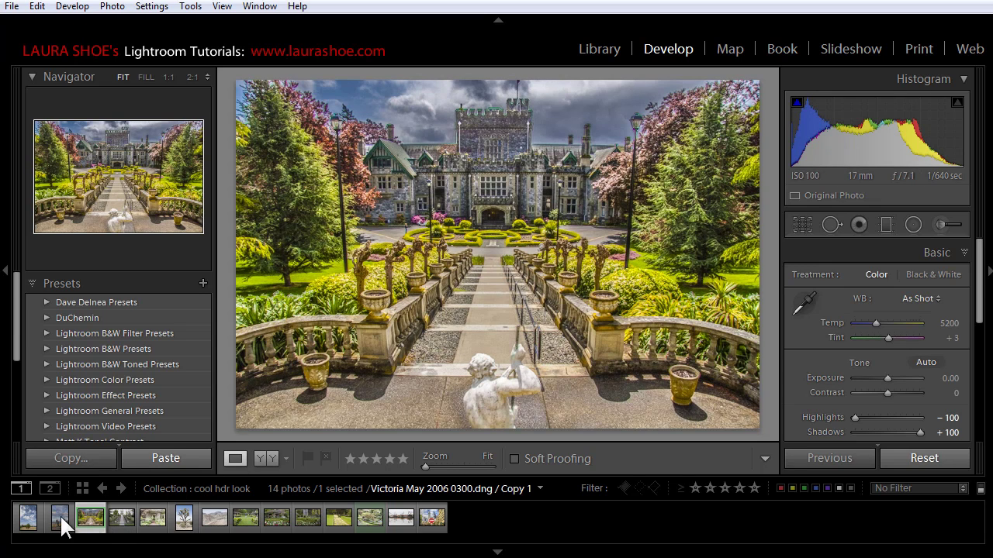
click(27, 522)
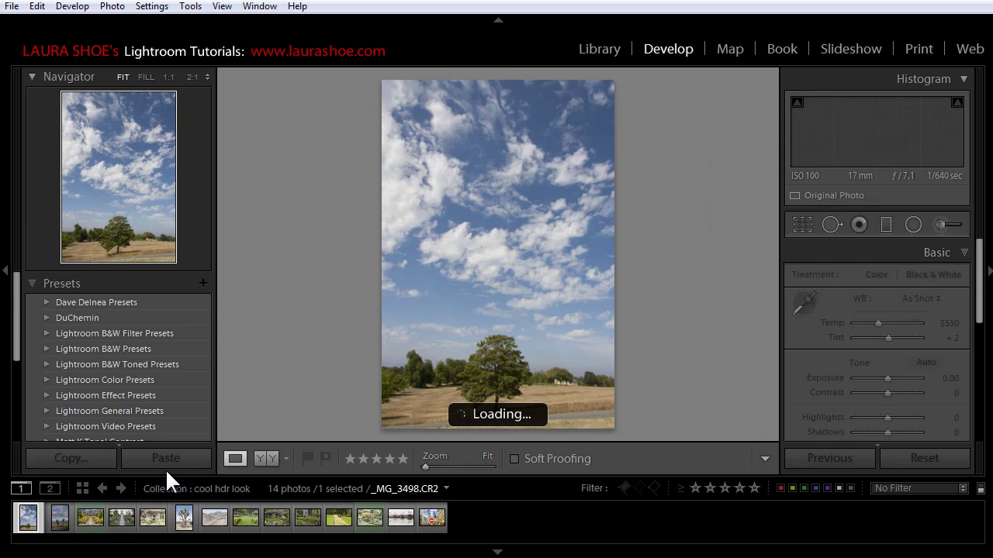
click(170, 459)
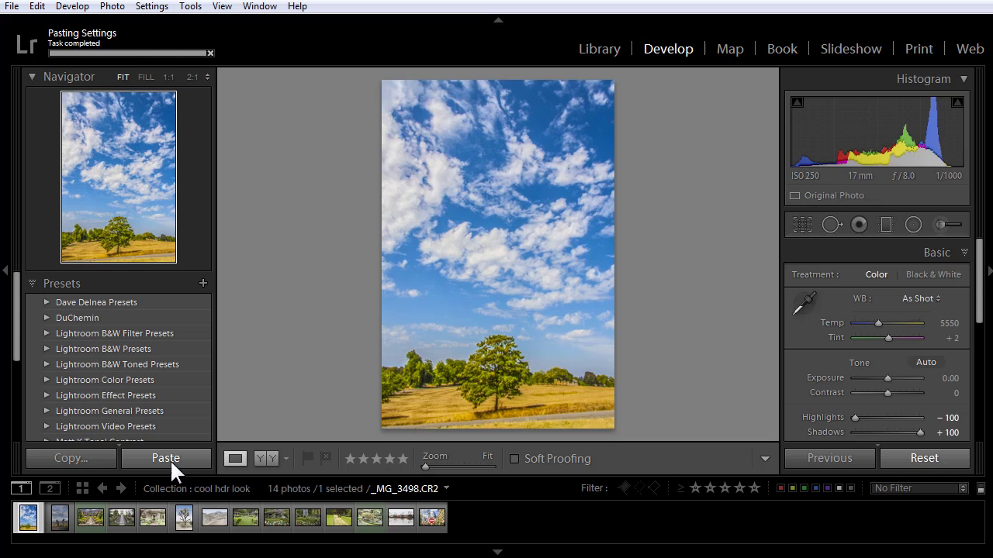
click(341, 515)
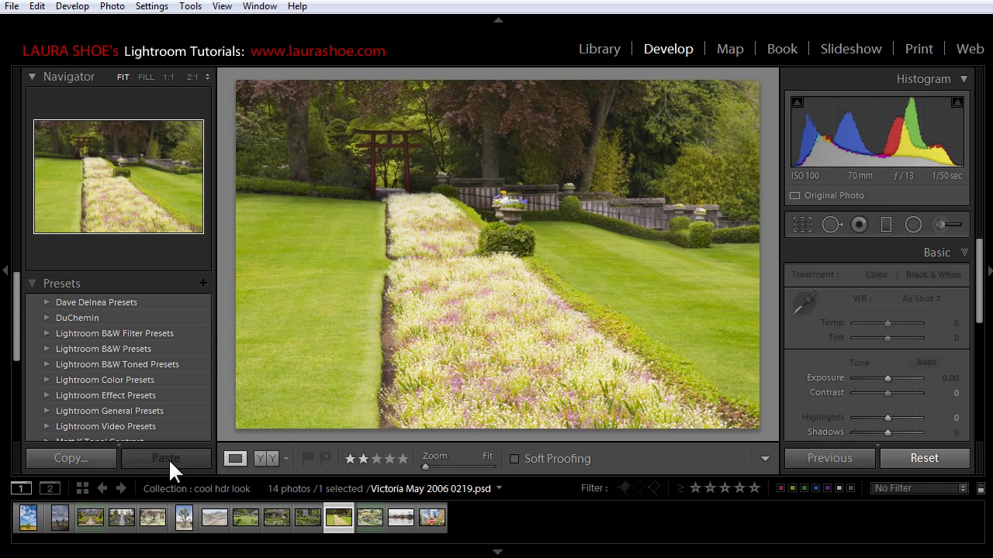
click(168, 458)
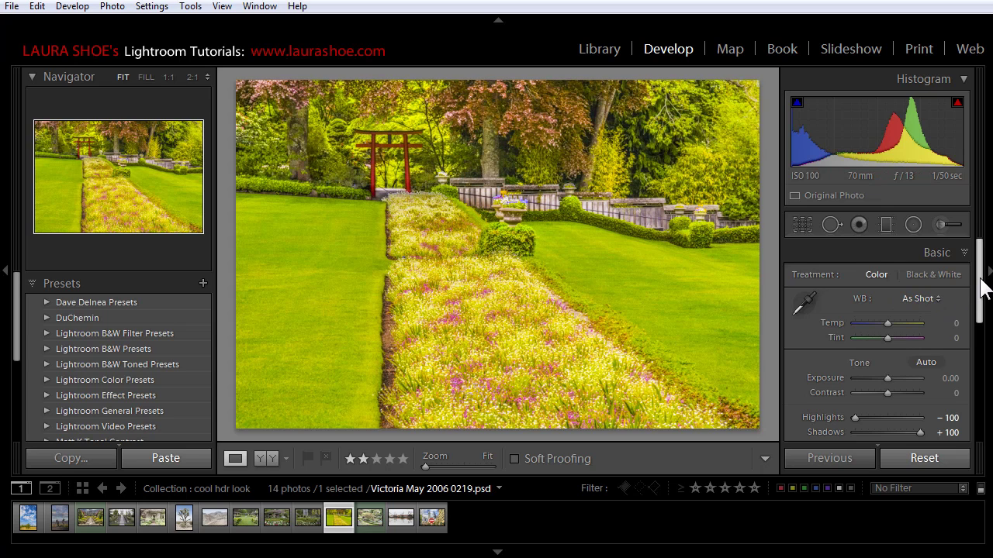
Set the HSL Saturation slider for Yellow to -20 on the garden path photo.
drag(983, 287, 983, 383)
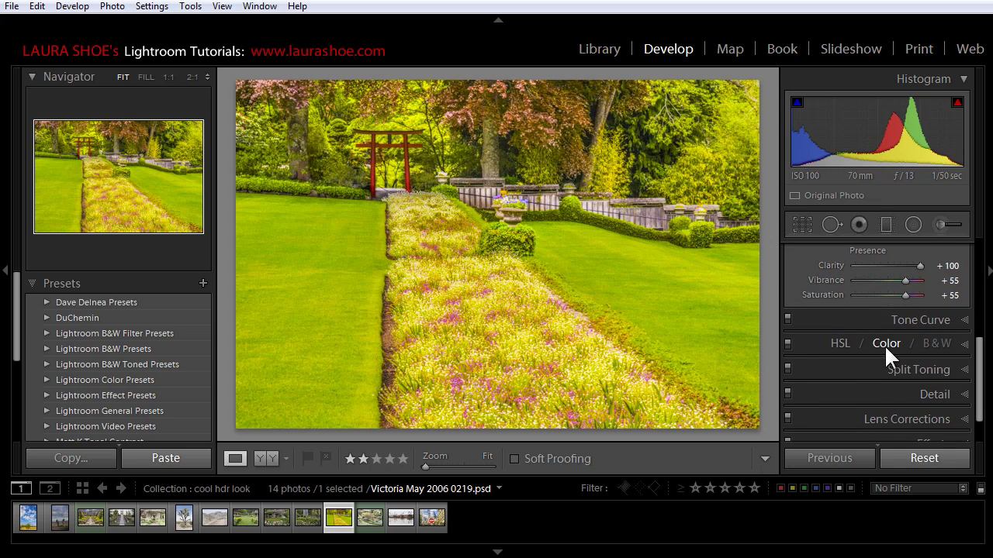
click(840, 343)
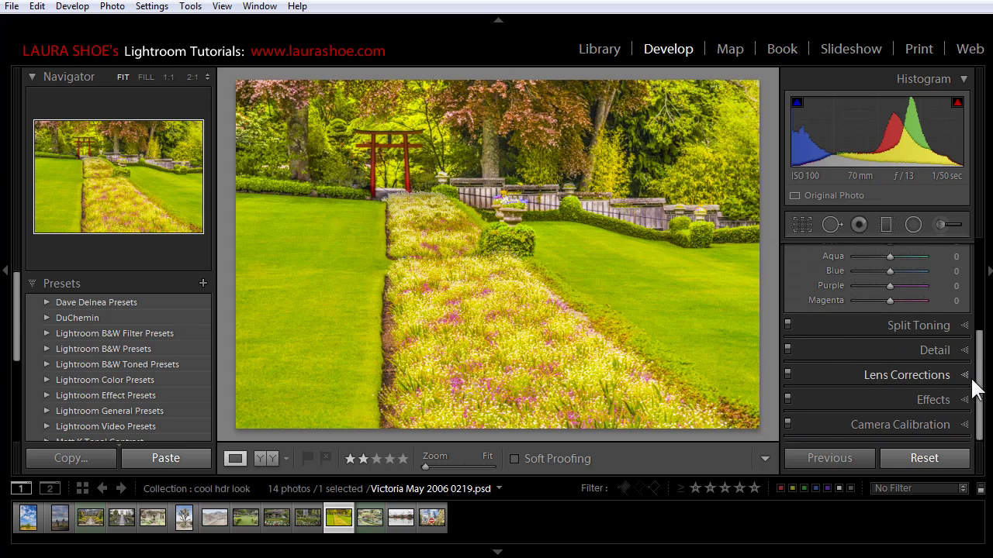
drag(984, 390, 976, 326)
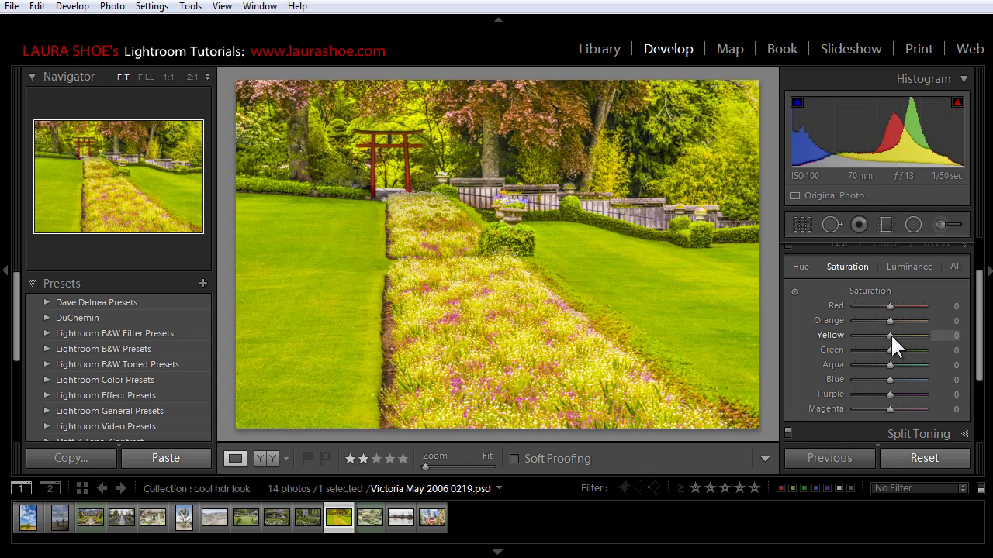
drag(890, 333, 884, 332)
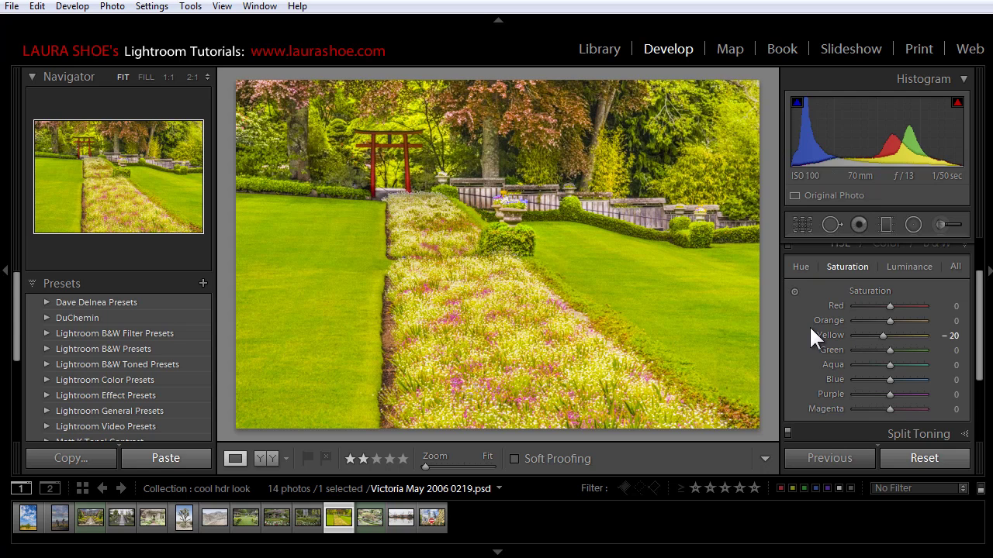
Copy the develop settings again with Color Adjustments now ticked.
click(84, 456)
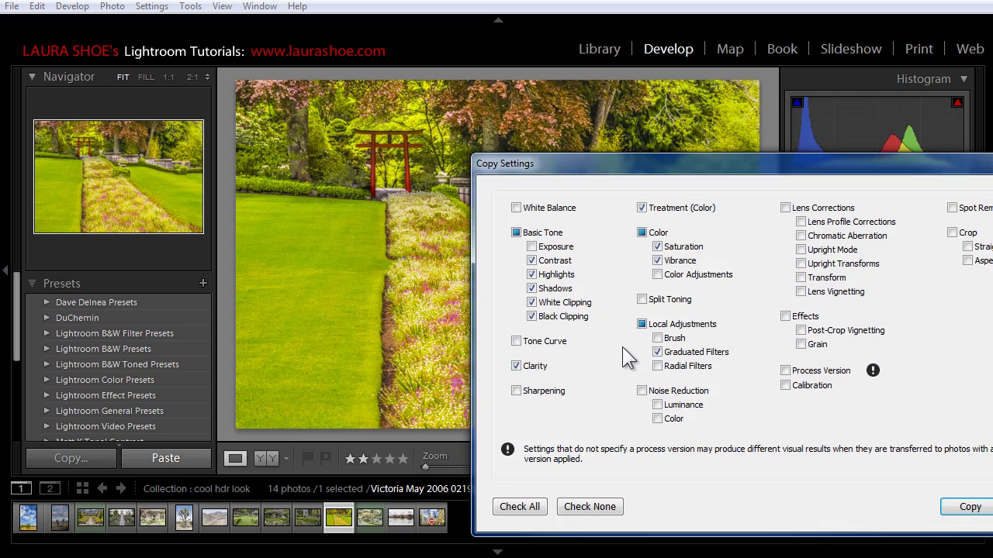
click(657, 275)
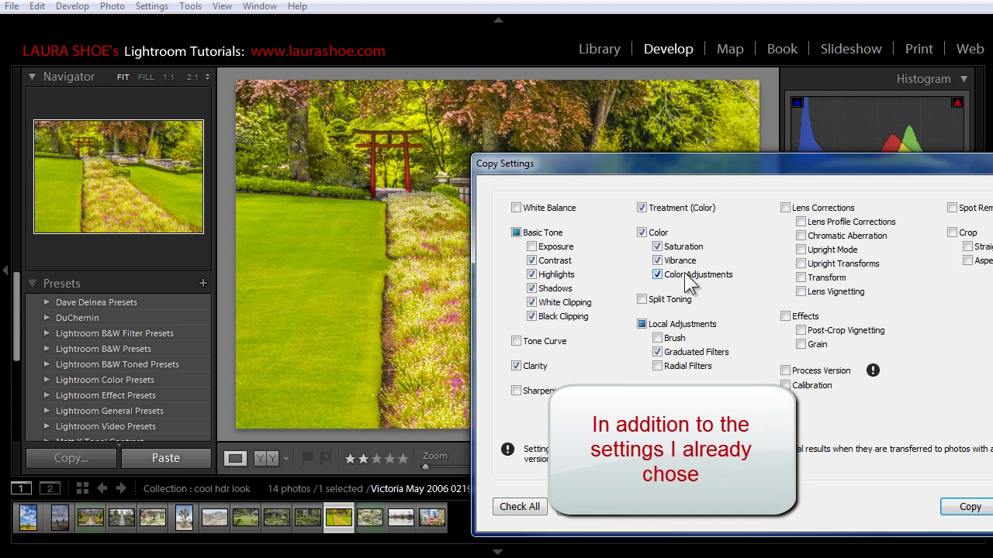
click(962, 508)
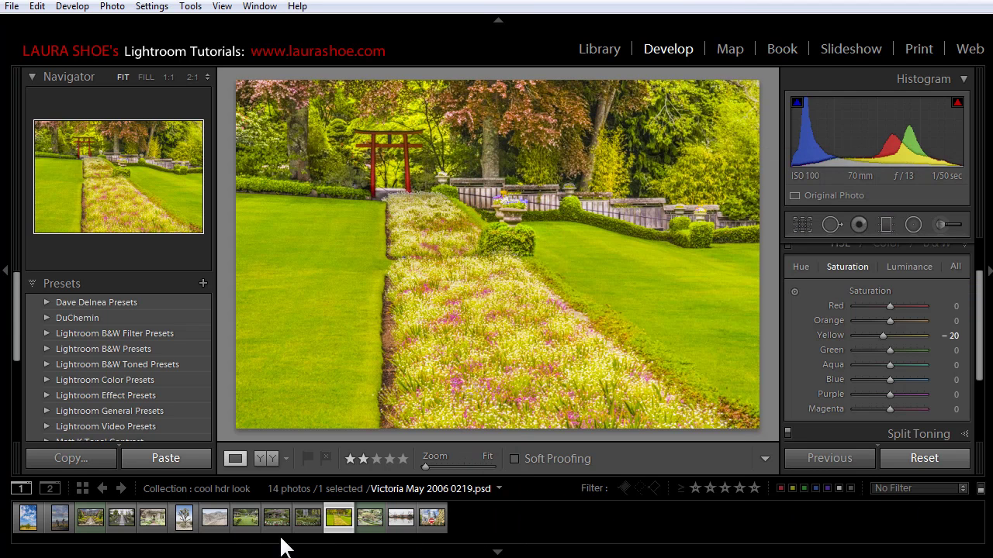
Paste the copied faux-HDR settings (Yellow saturation -20) onto the castle garden photo and IMG_4255.JPG.
click(89, 520)
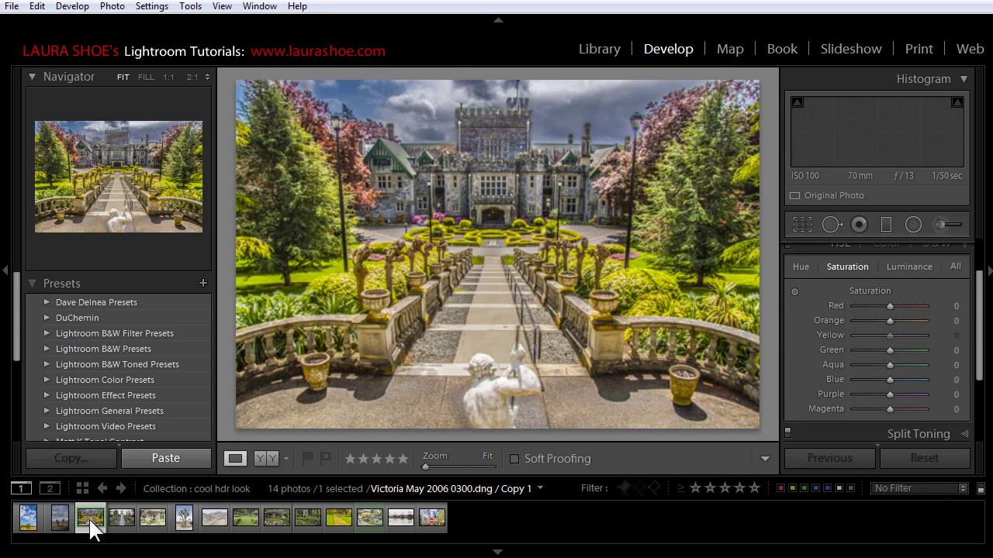
click(159, 457)
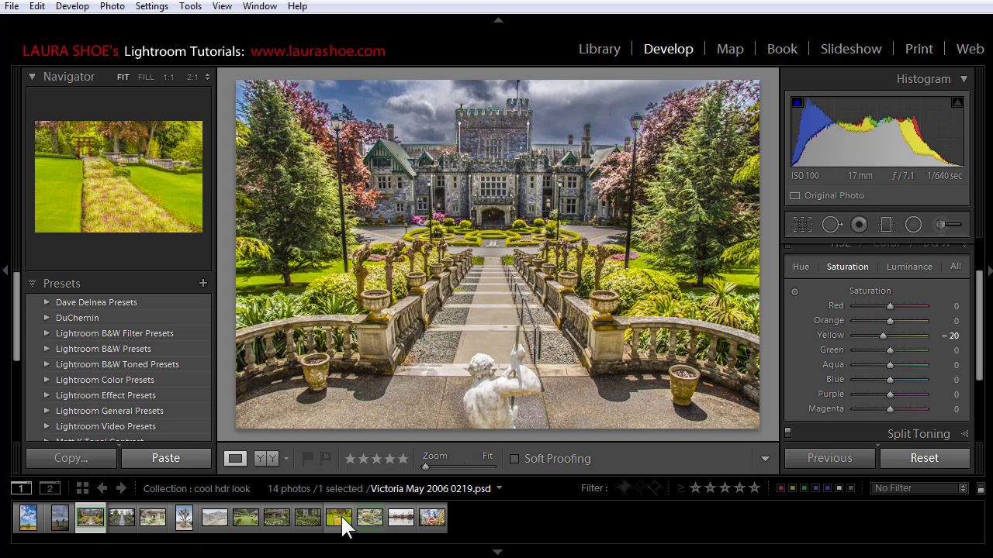
click(432, 519)
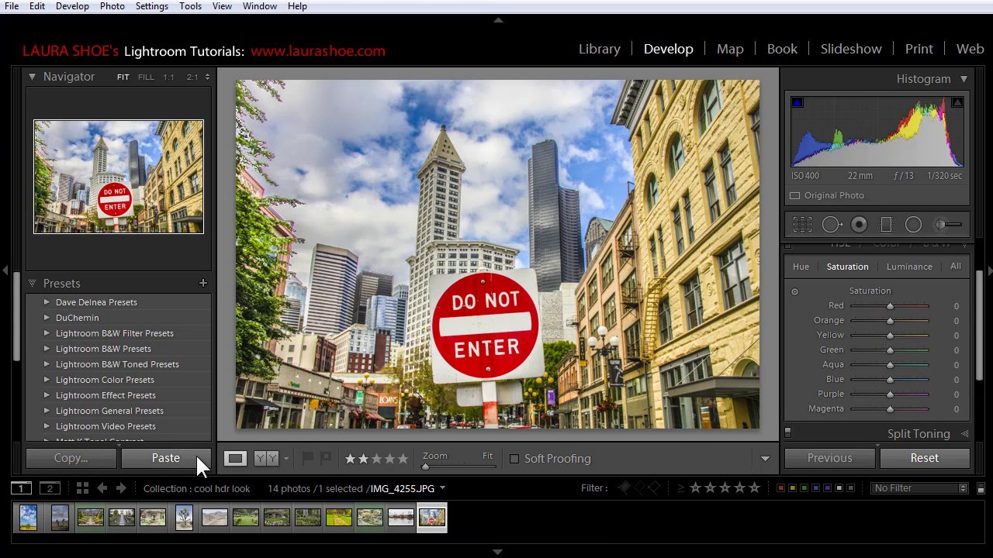
click(197, 458)
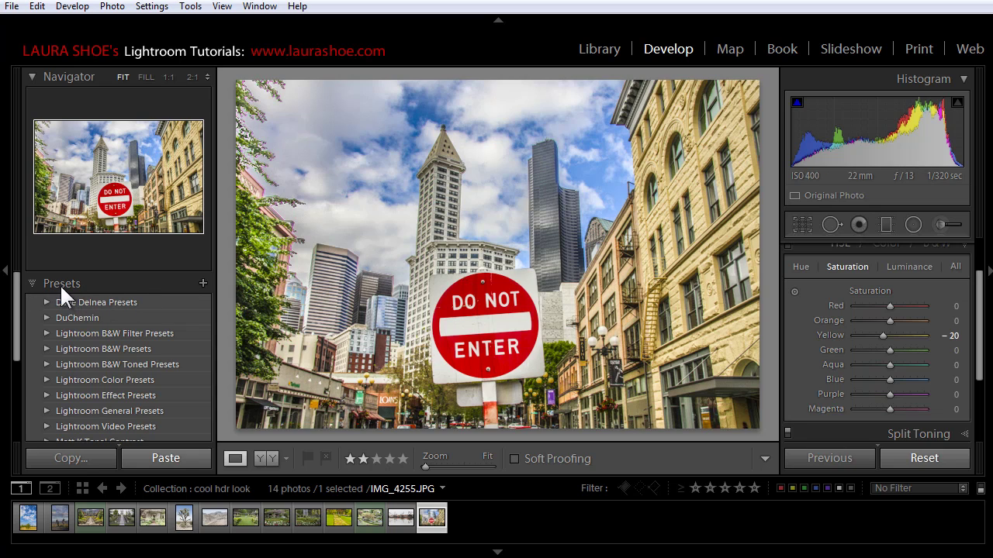
Create a User Presets develop preset named 'faux hdr effect' that includes Process Version.
click(203, 282)
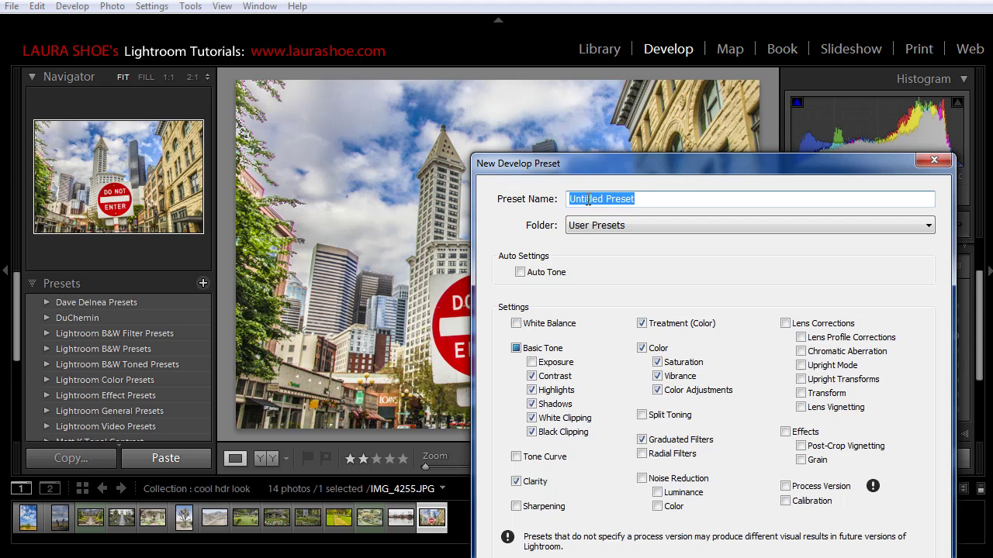
text(faux h)
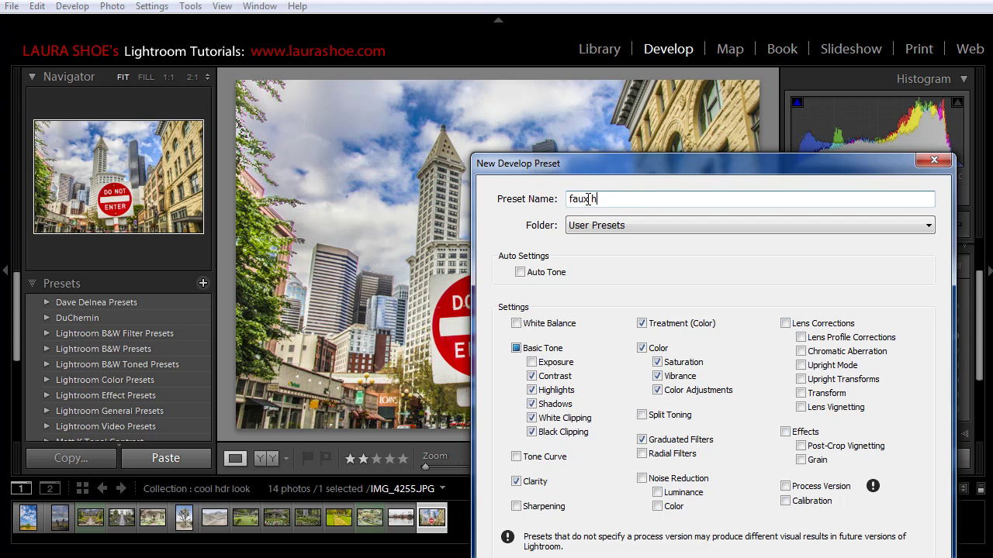
text(dr effect)
drag(608, 164, 504, 57)
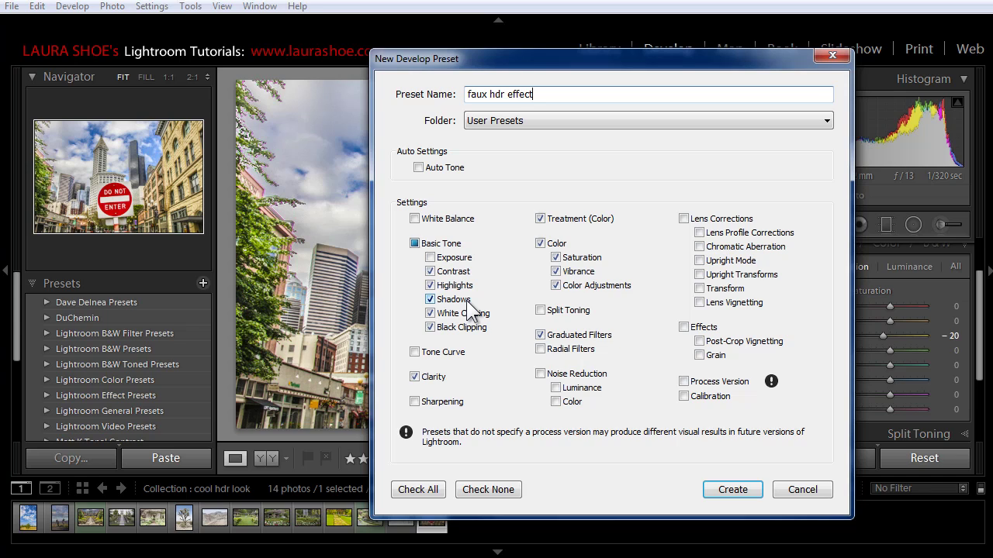
click(684, 381)
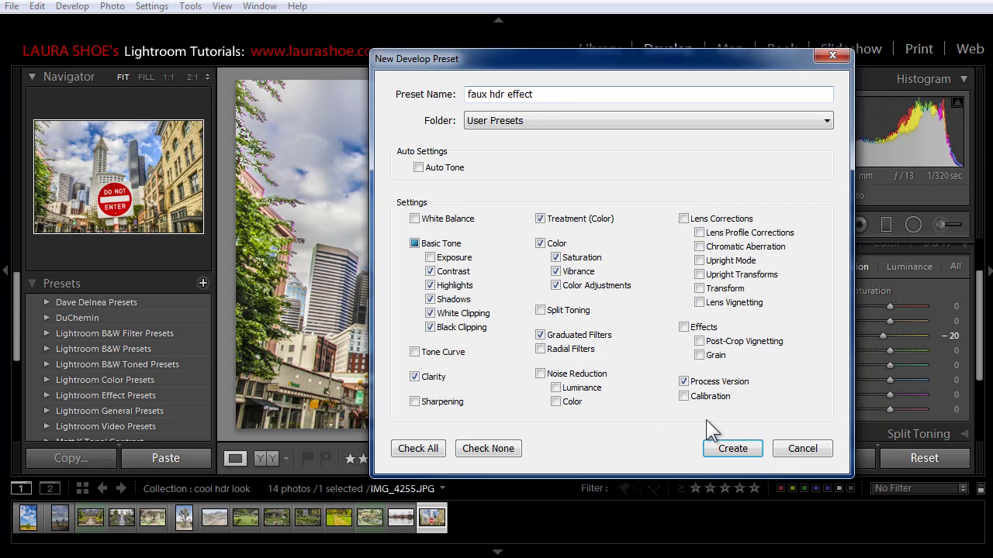
click(744, 453)
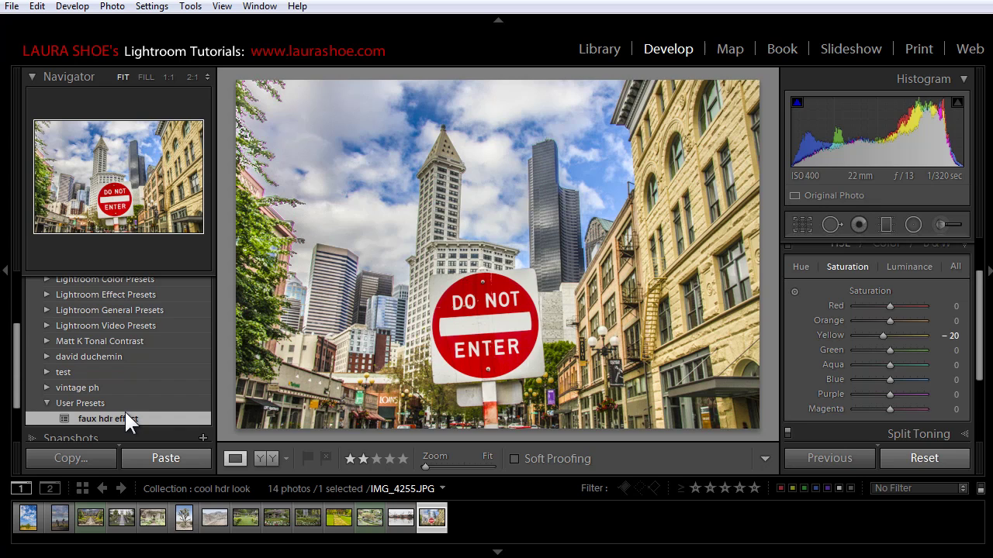
Apply the 'faux hdr effect' preset to the Victoria May 2006 0066.dng garden photo.
mouse_move(184, 522)
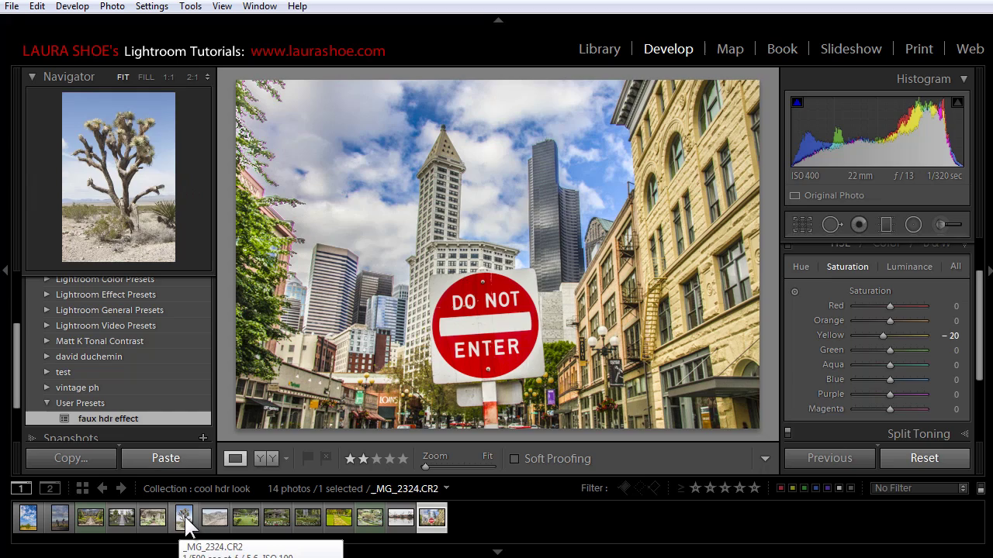
click(370, 516)
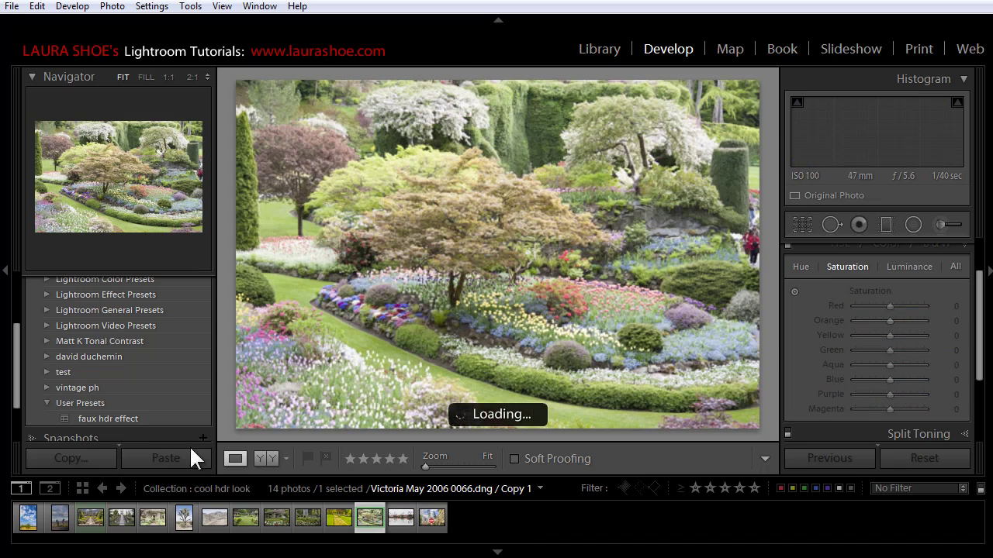
click(123, 420)
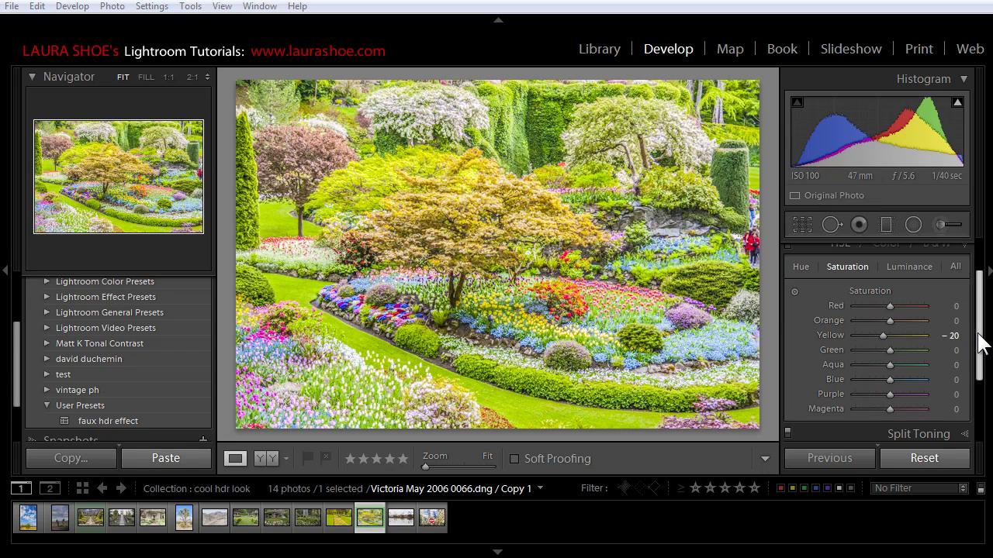
Expand the Detail panel and raise Sharpening Amount from 25 to 116.
drag(980, 341, 981, 402)
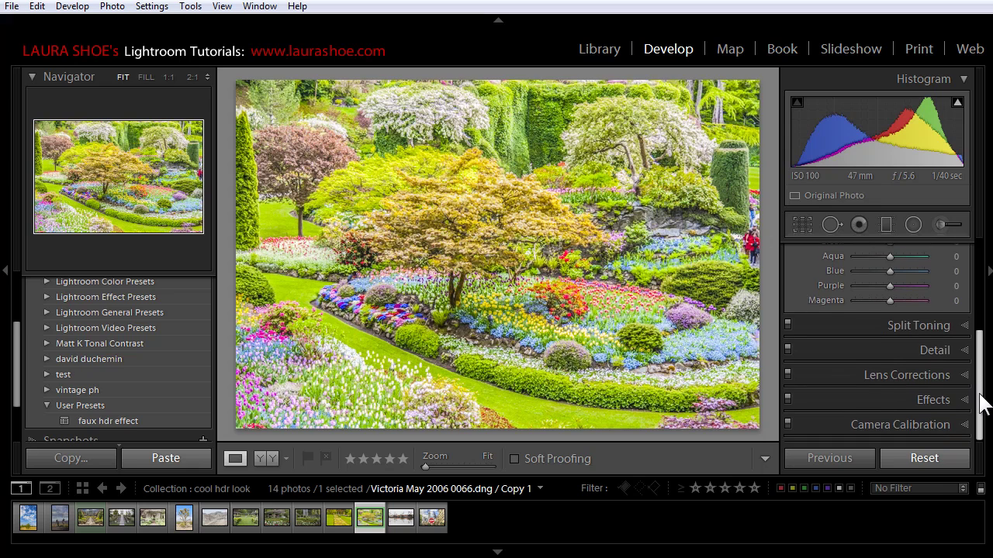
click(966, 349)
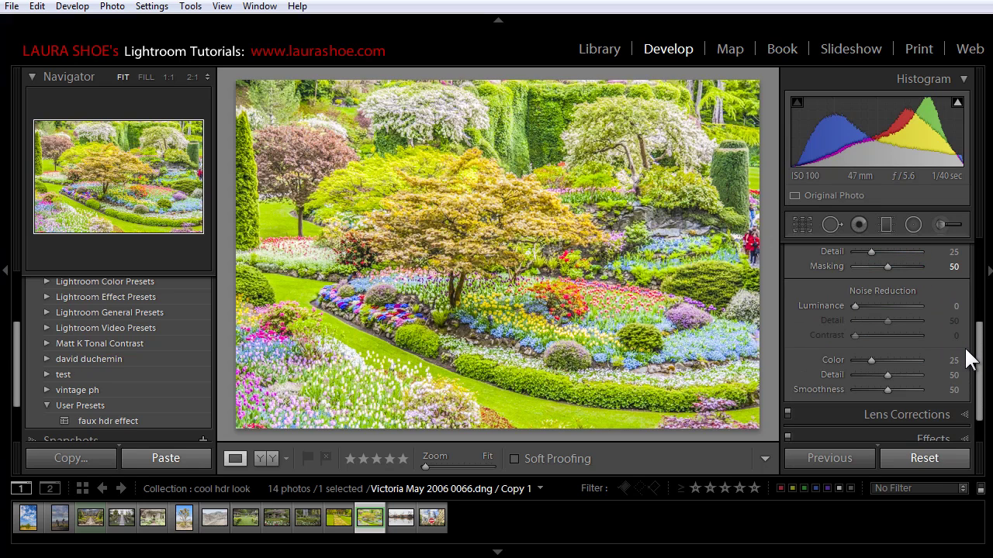
drag(981, 337, 901, 314)
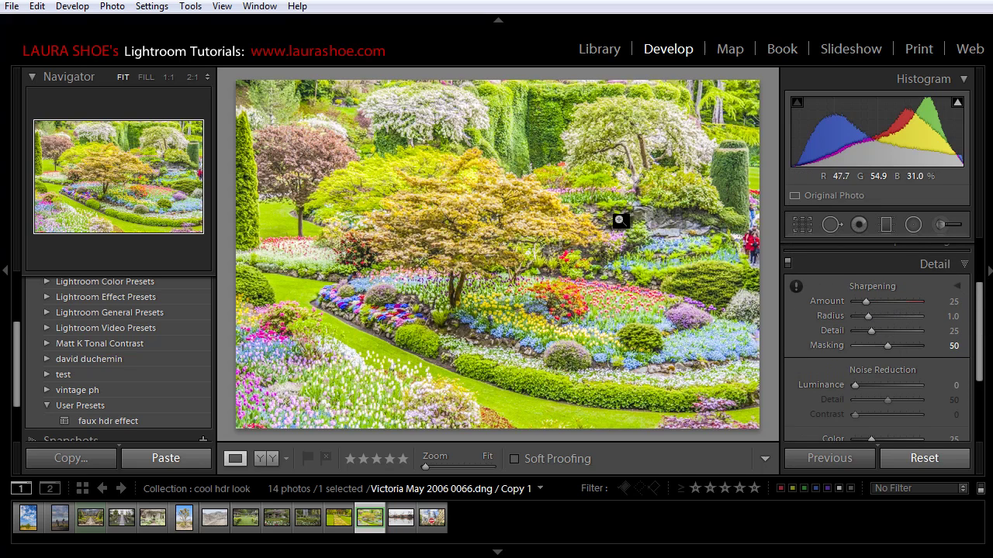
click(904, 301)
Check the tulips at 1:1, compare sharpening off, set Amount to 100, then return to Fit.
click(167, 77)
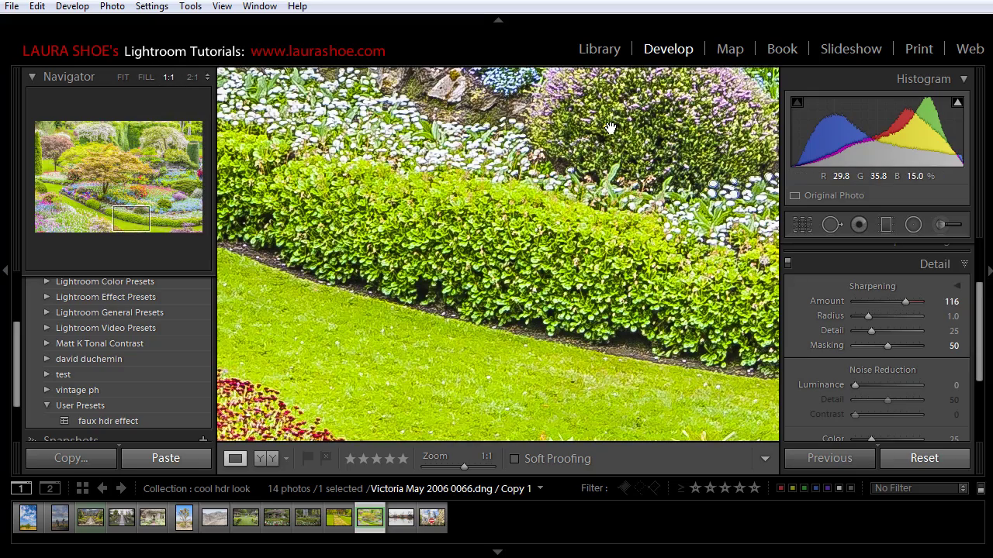
drag(612, 129, 653, 266)
drag(574, 69, 604, 262)
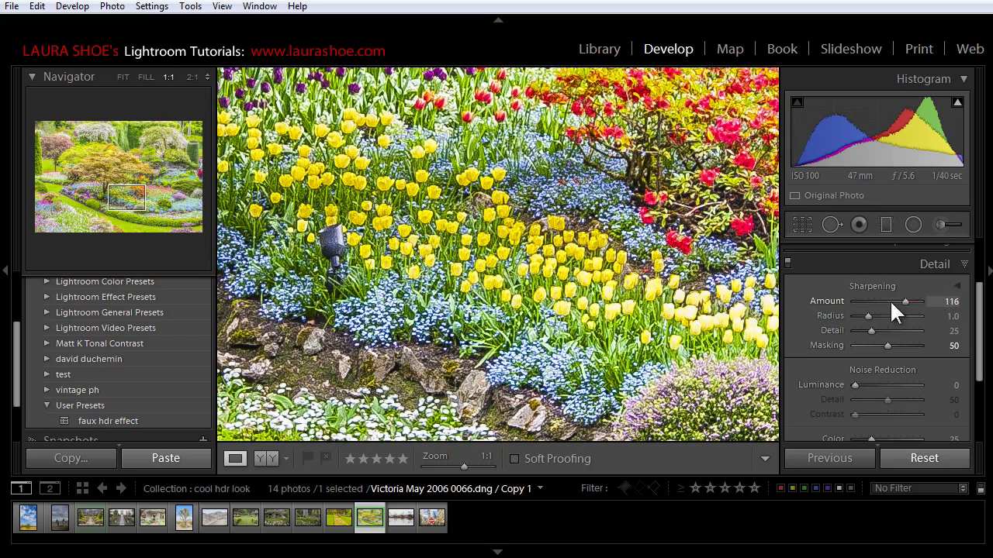
drag(889, 301, 812, 305)
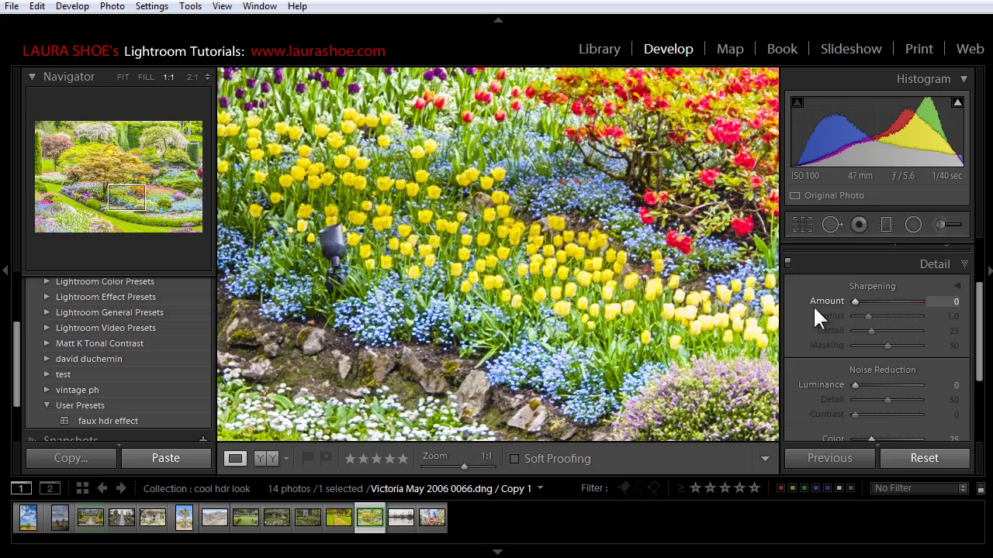
click(898, 301)
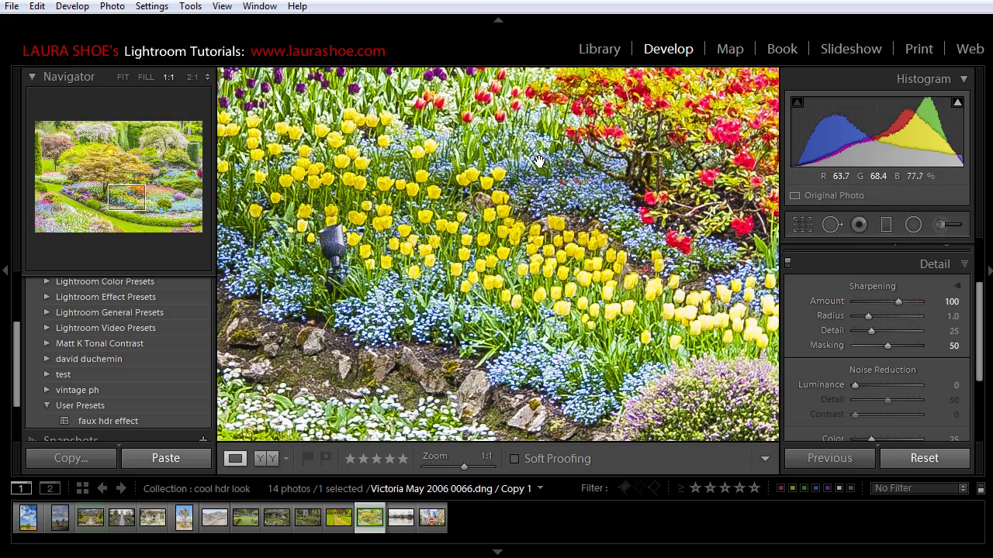
drag(539, 161, 517, 261)
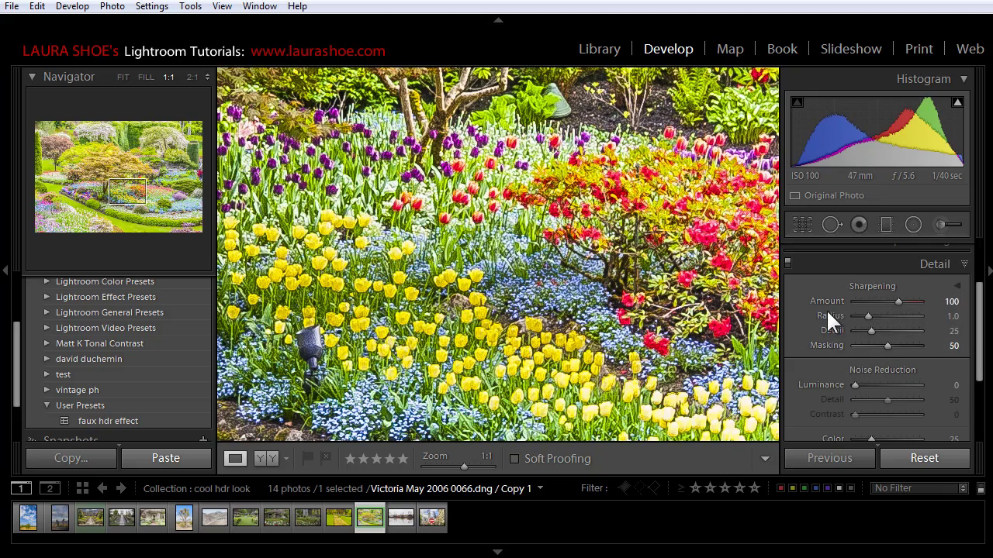
click(741, 333)
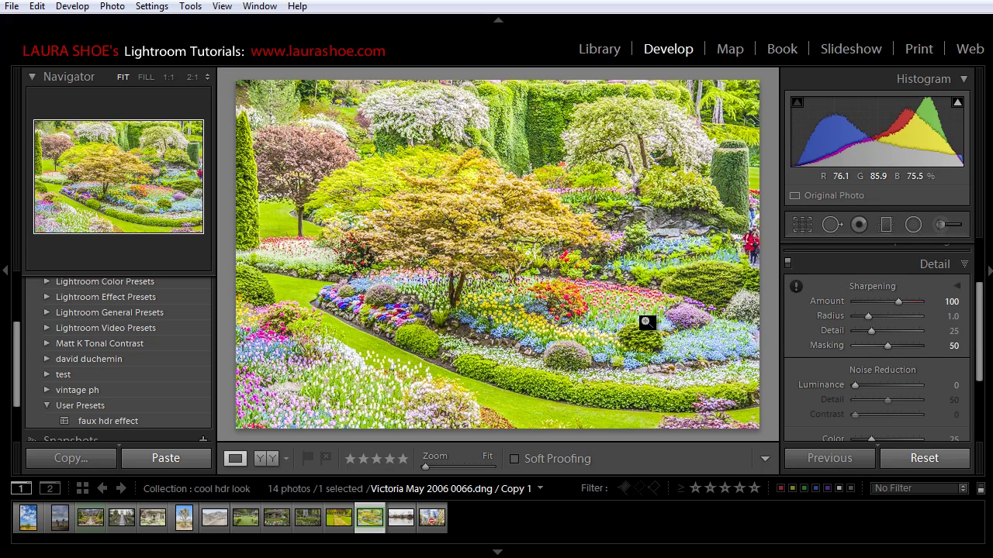
click(887, 226)
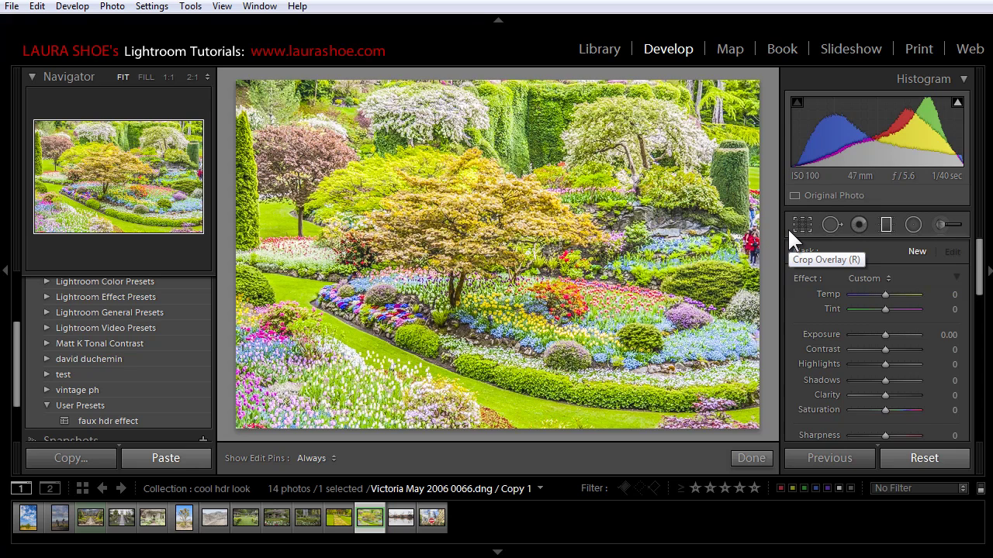
click(6, 275)
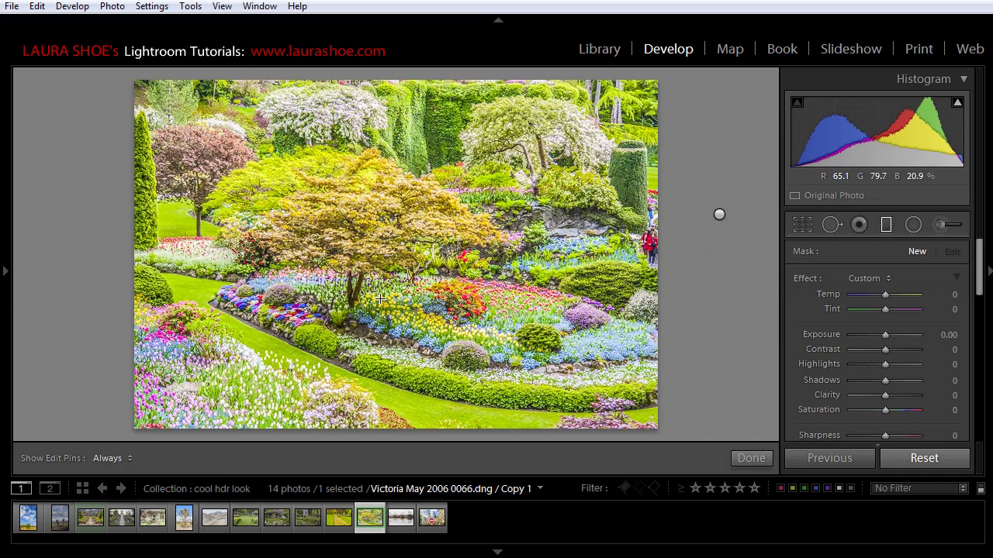
click(721, 212)
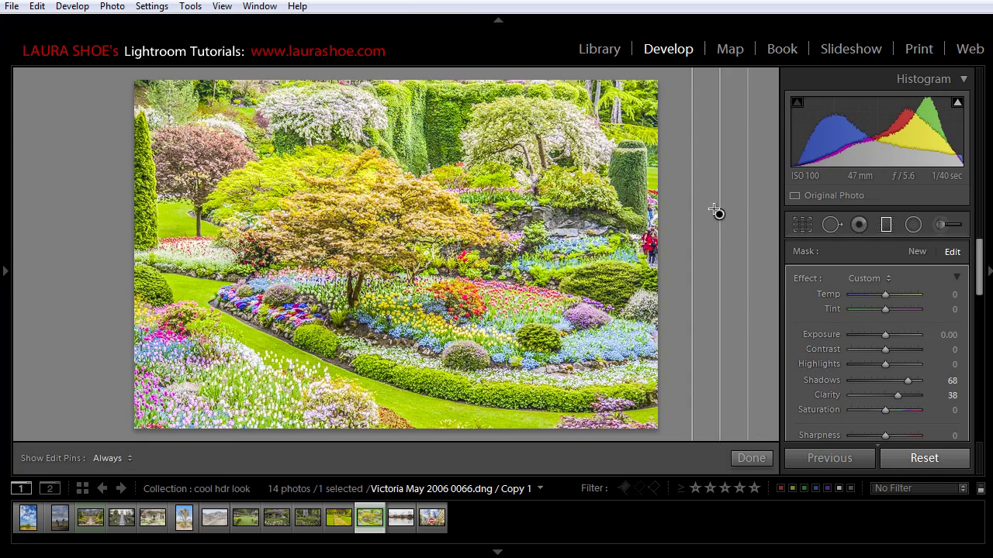